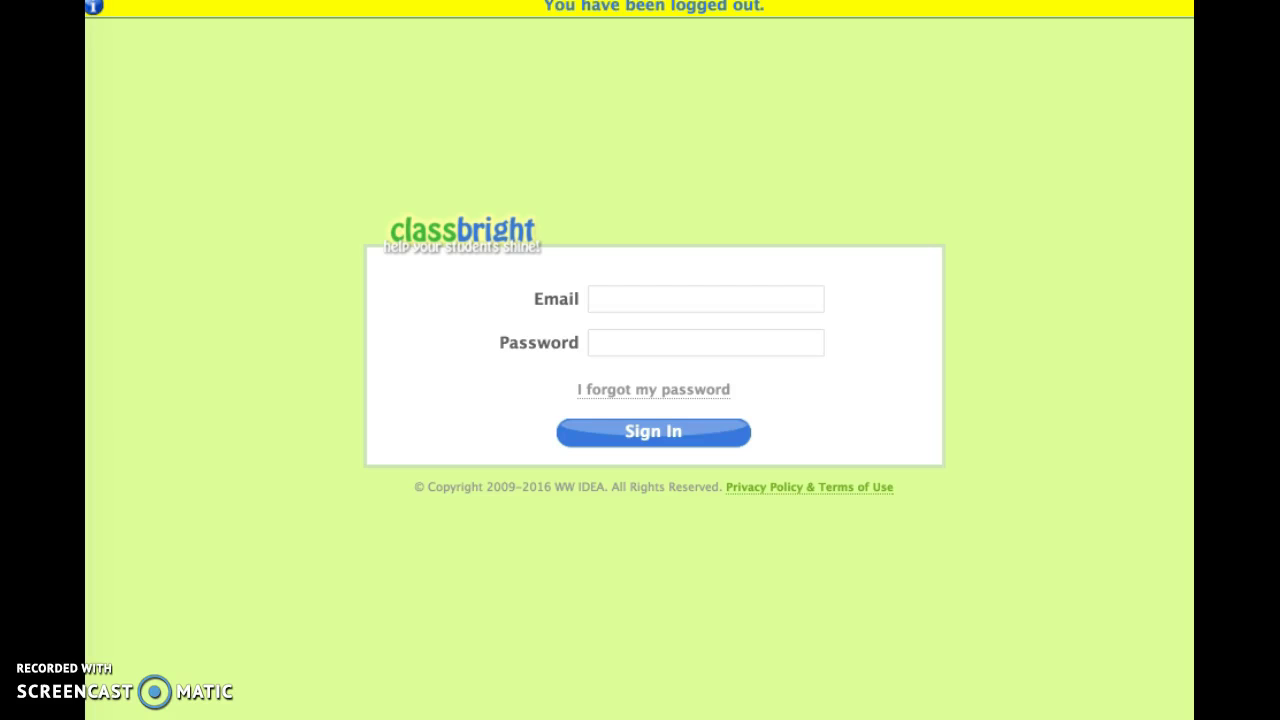
Sign in to the teacher account with its e-mail address and password.
left_click(622, 306)
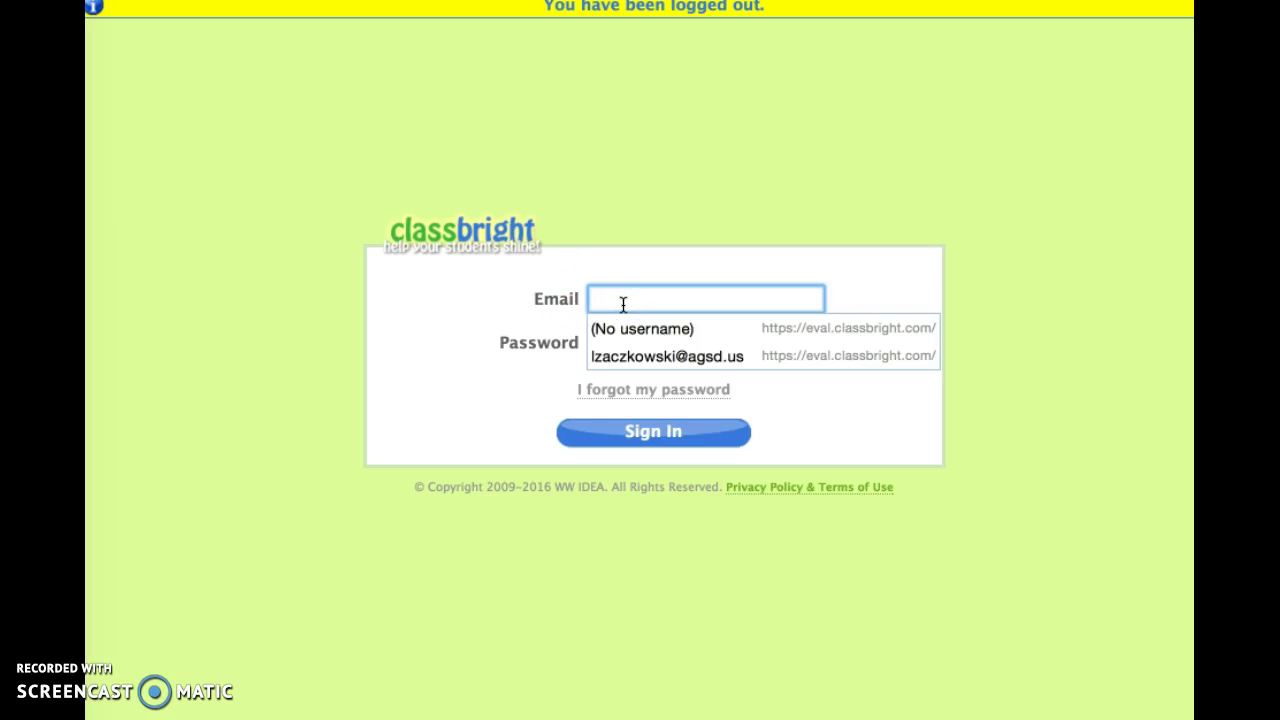
type("agsd_teacher@example.com")
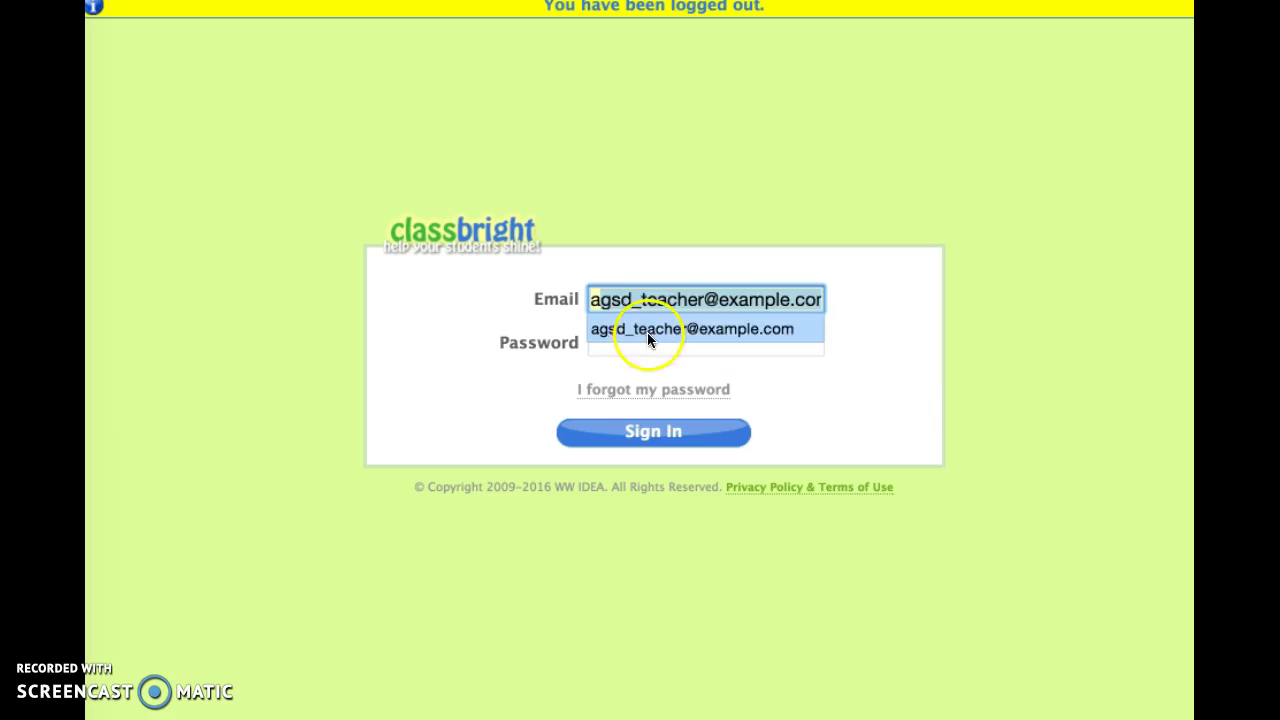
left_click(649, 332)
left_click(652, 344)
type("•••••••")
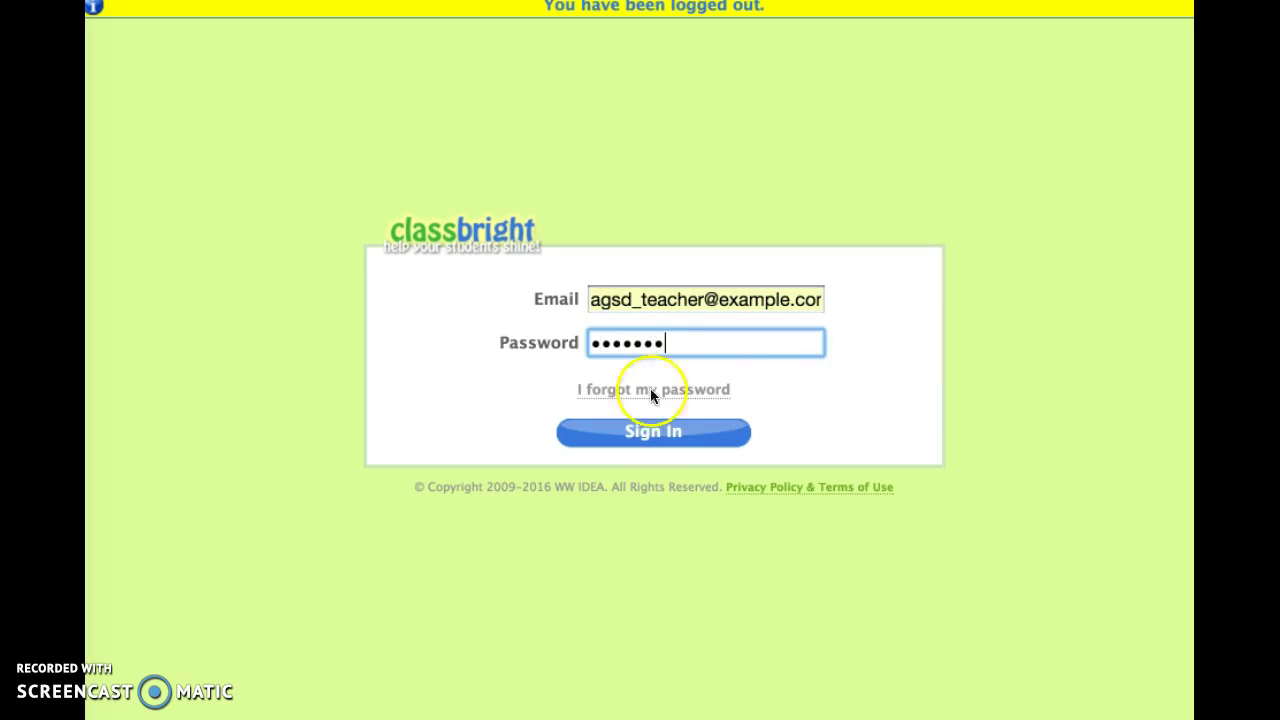
left_click(652, 431)
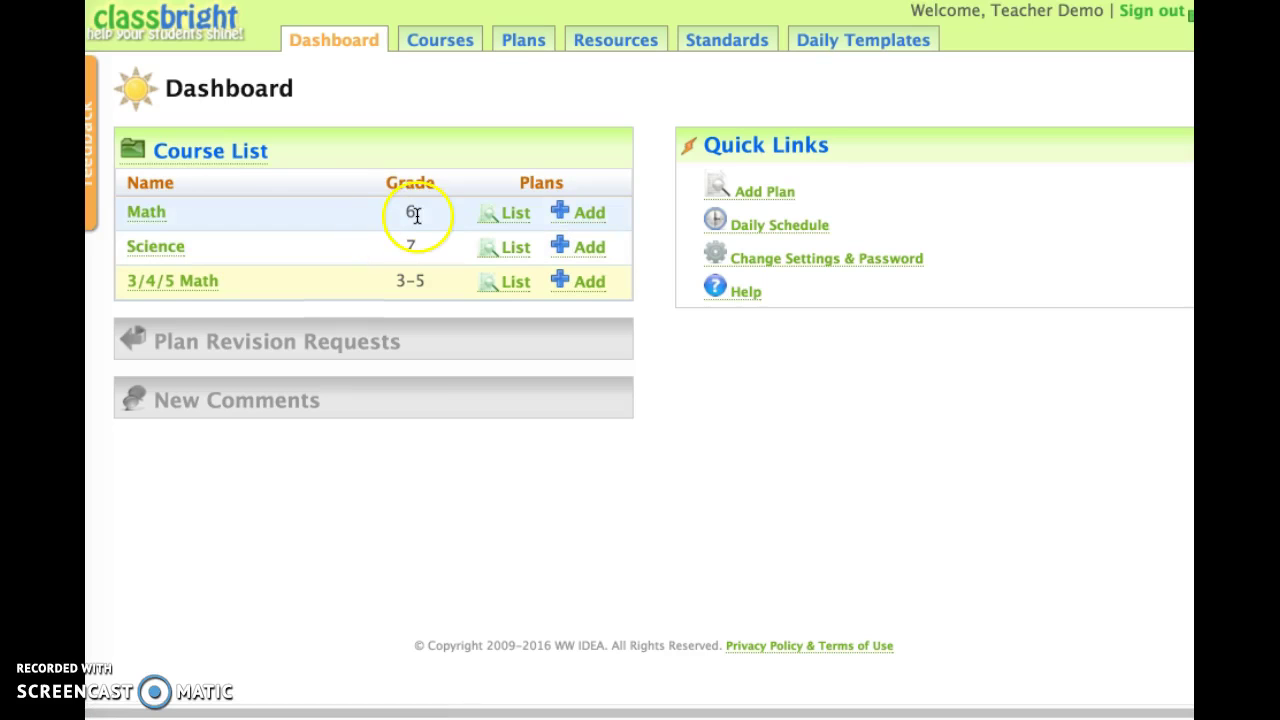
View the weekly plans list and return to the dashboard.
left_click(755, 193)
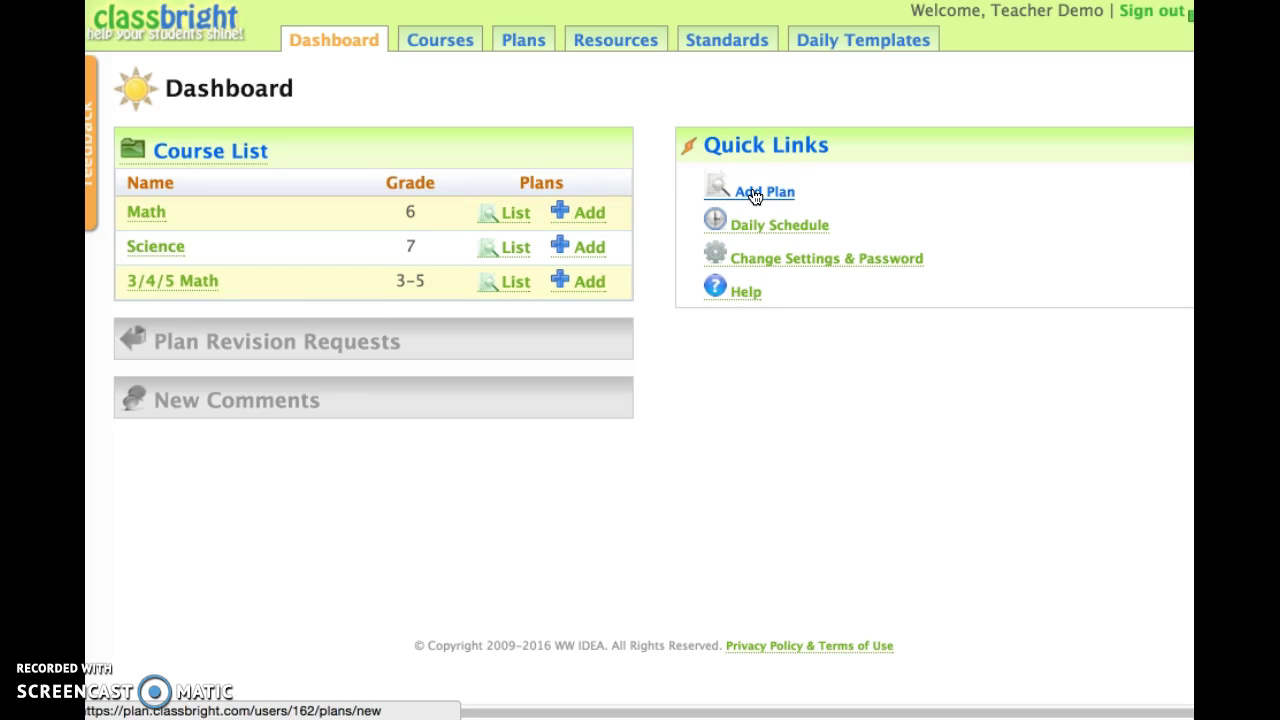
left_click(522, 44)
left_click(524, 46)
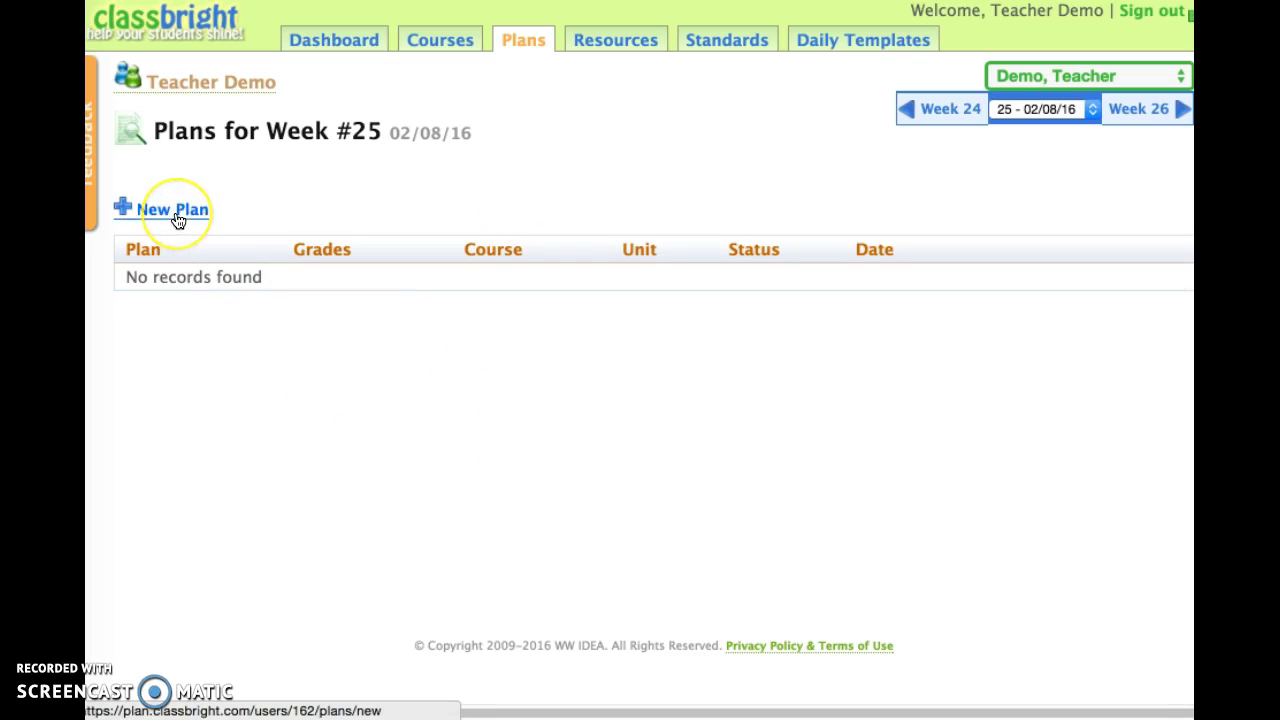
left_click(314, 46)
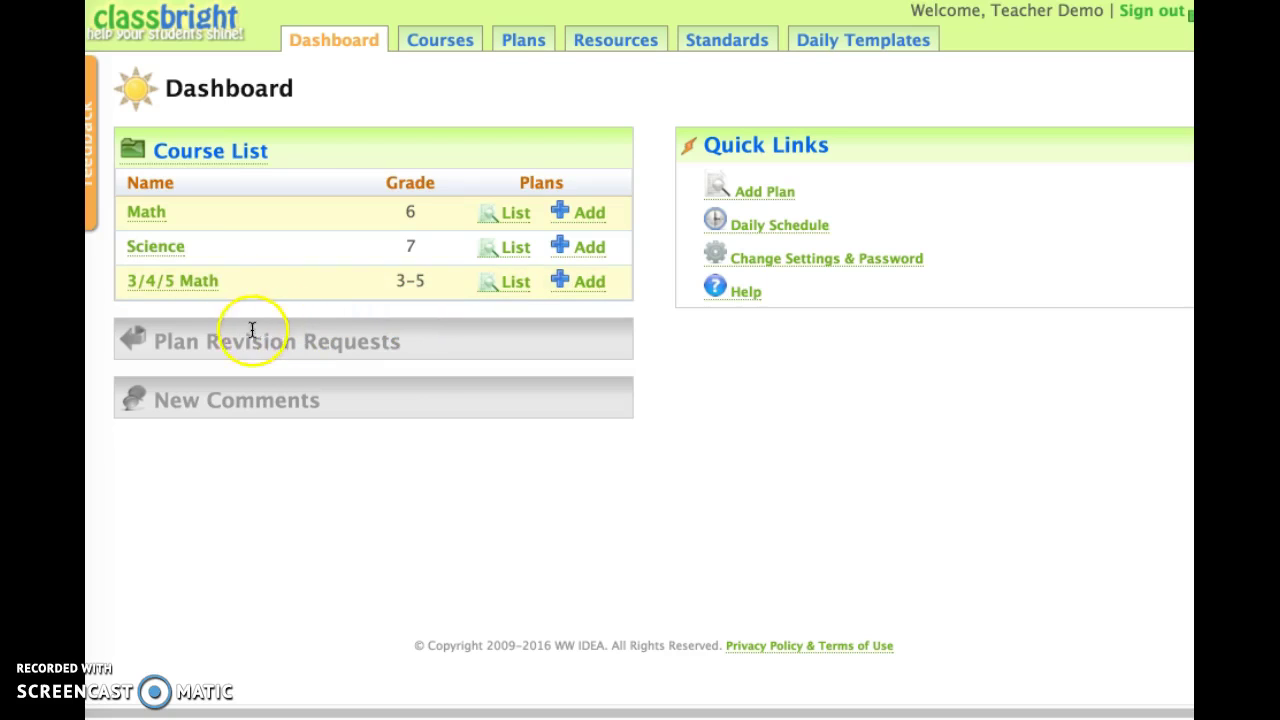
View the existing plans of the 3/4/5 Math course and return to the dashboard.
left_click(171, 286)
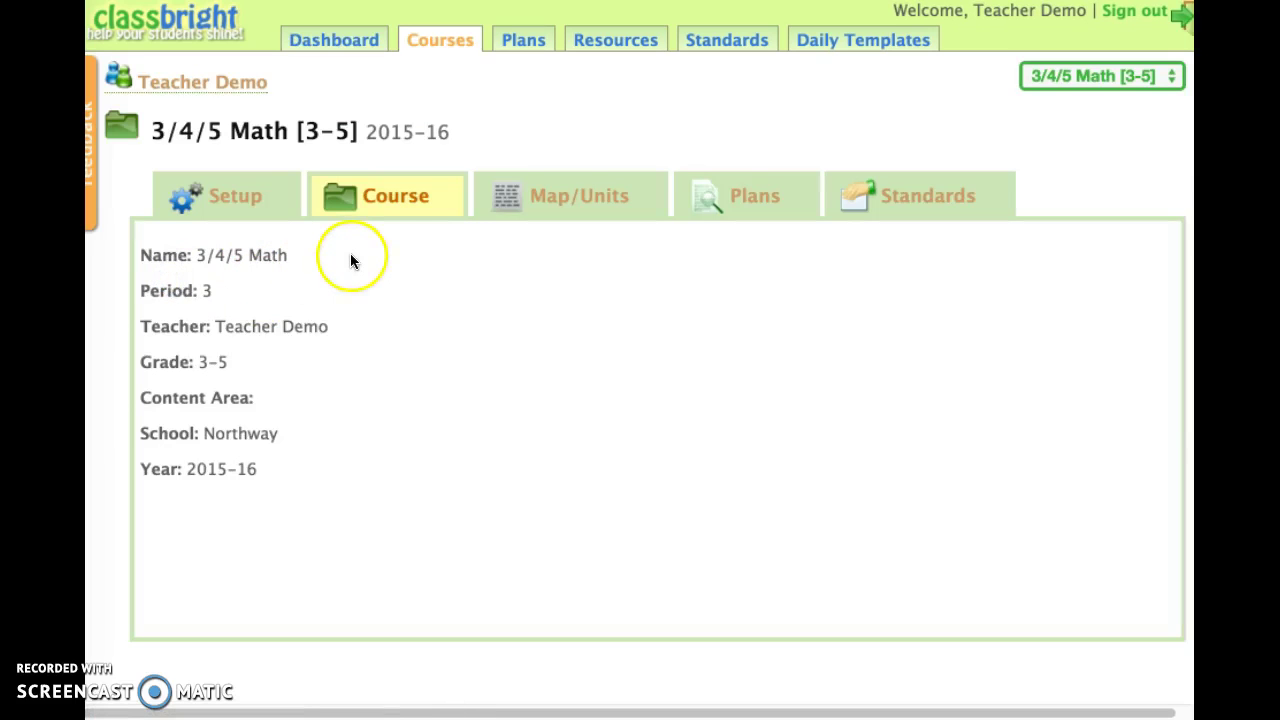
left_click(745, 204)
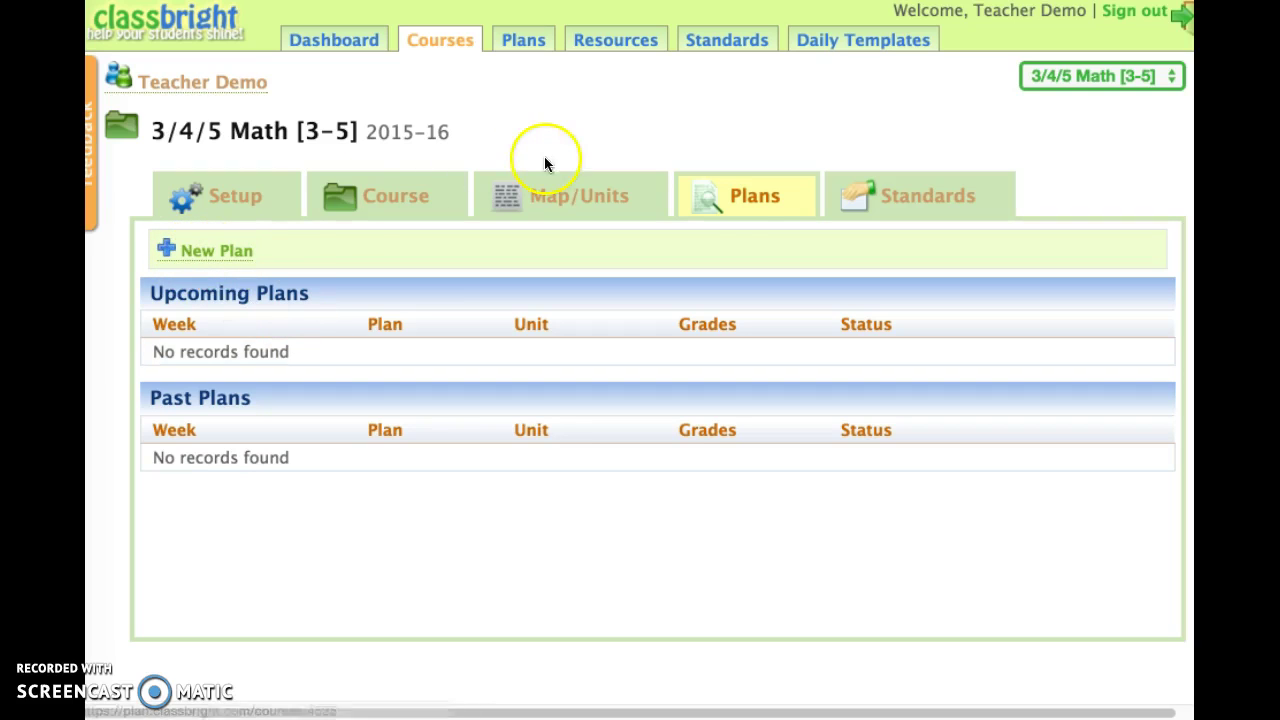
left_click(352, 46)
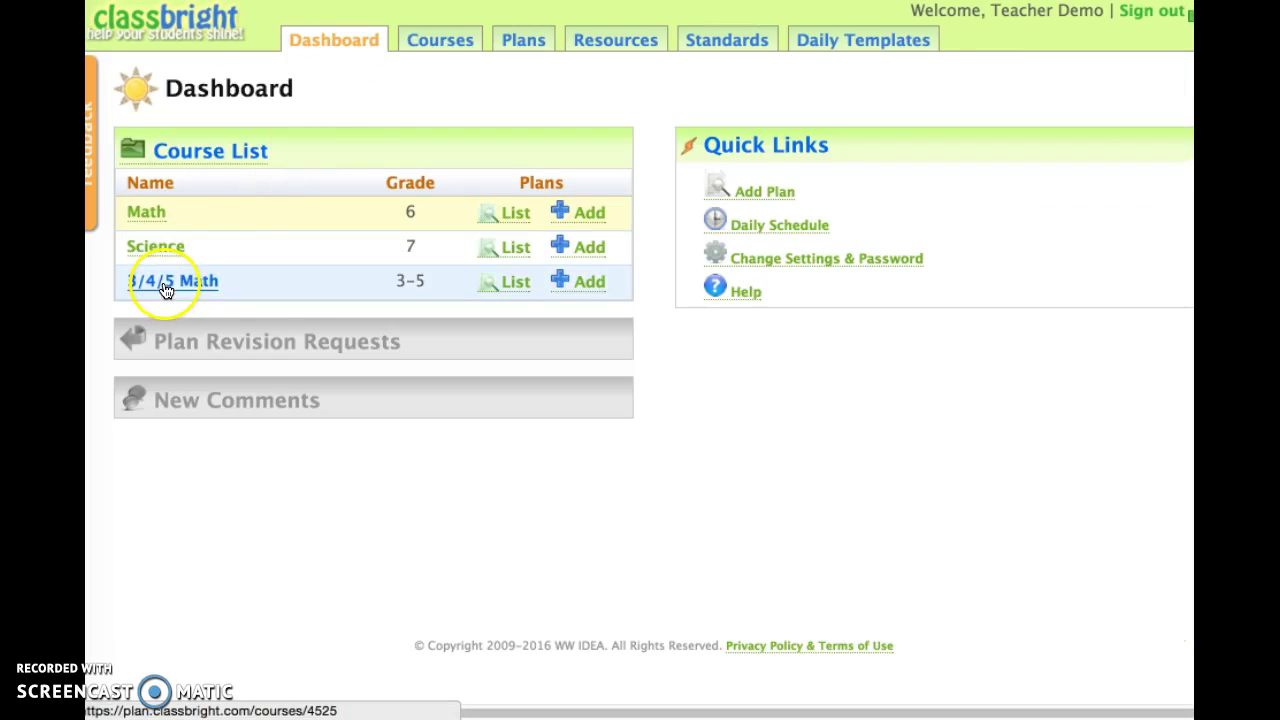
left_click(522, 38)
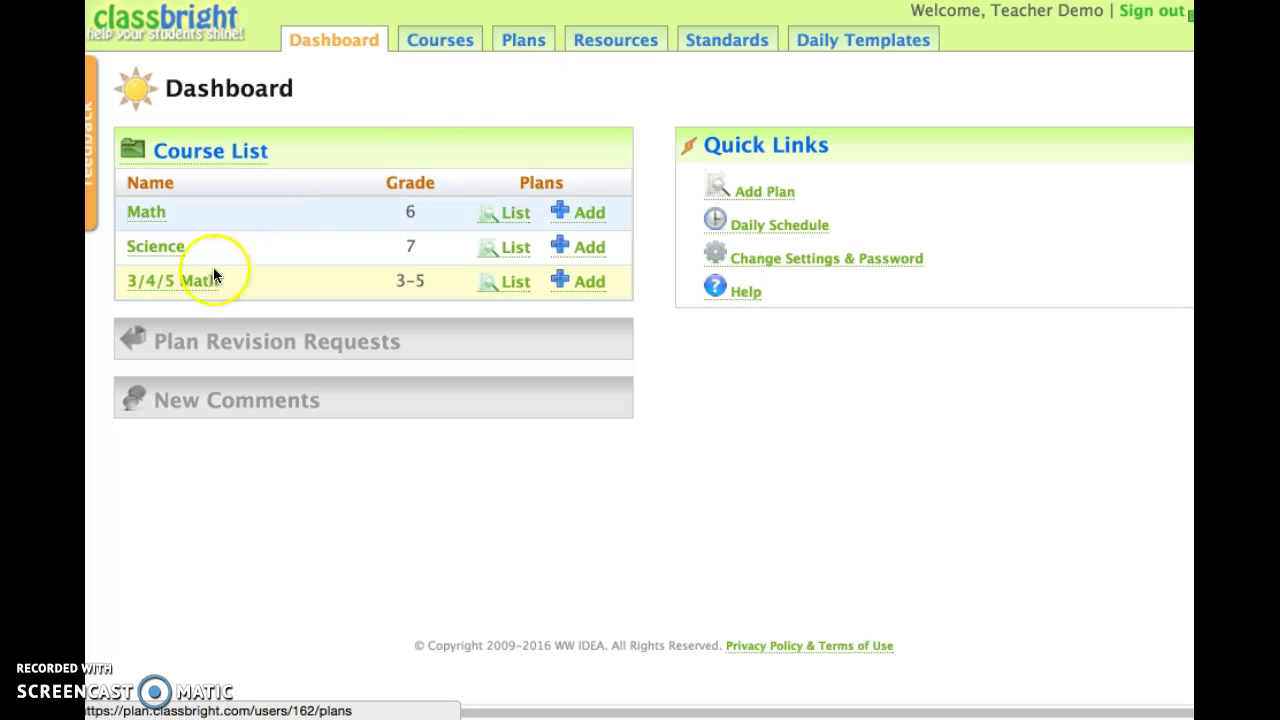
left_click(176, 289)
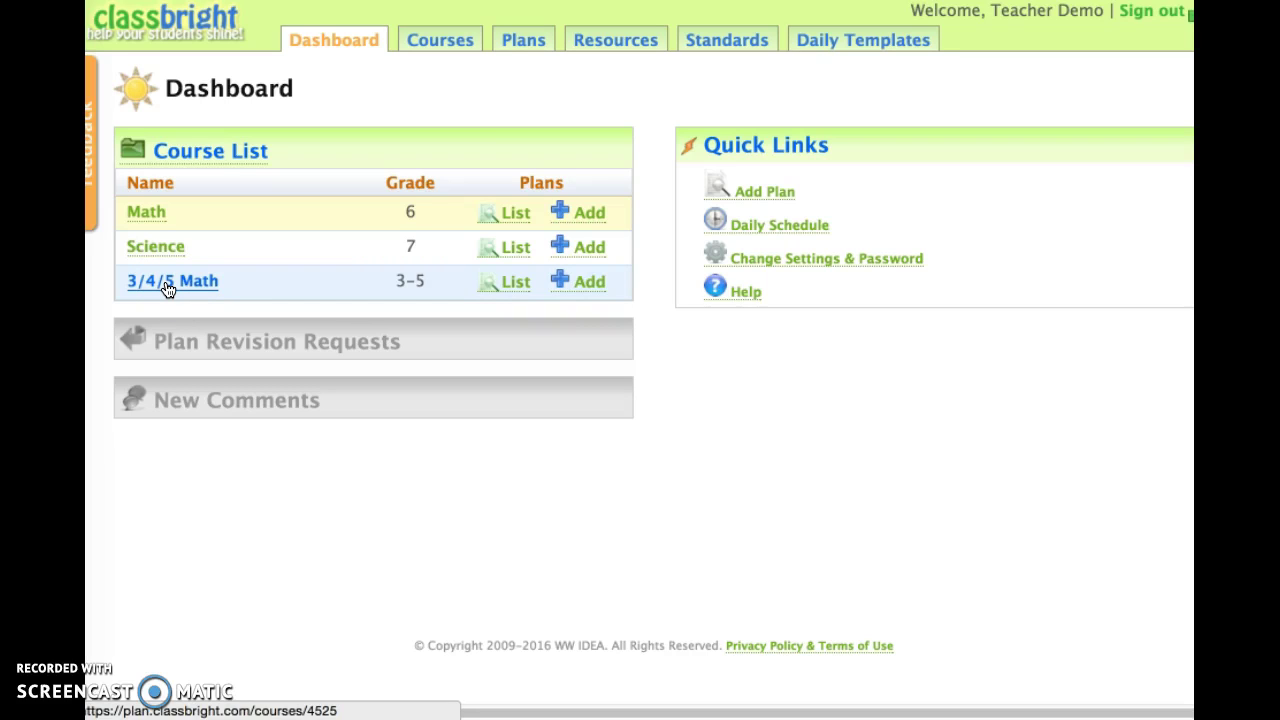
left_click(168, 289)
Start a new plan from the dashboard for the 3/4/5 Math [3-5] course.
left_click(578, 283)
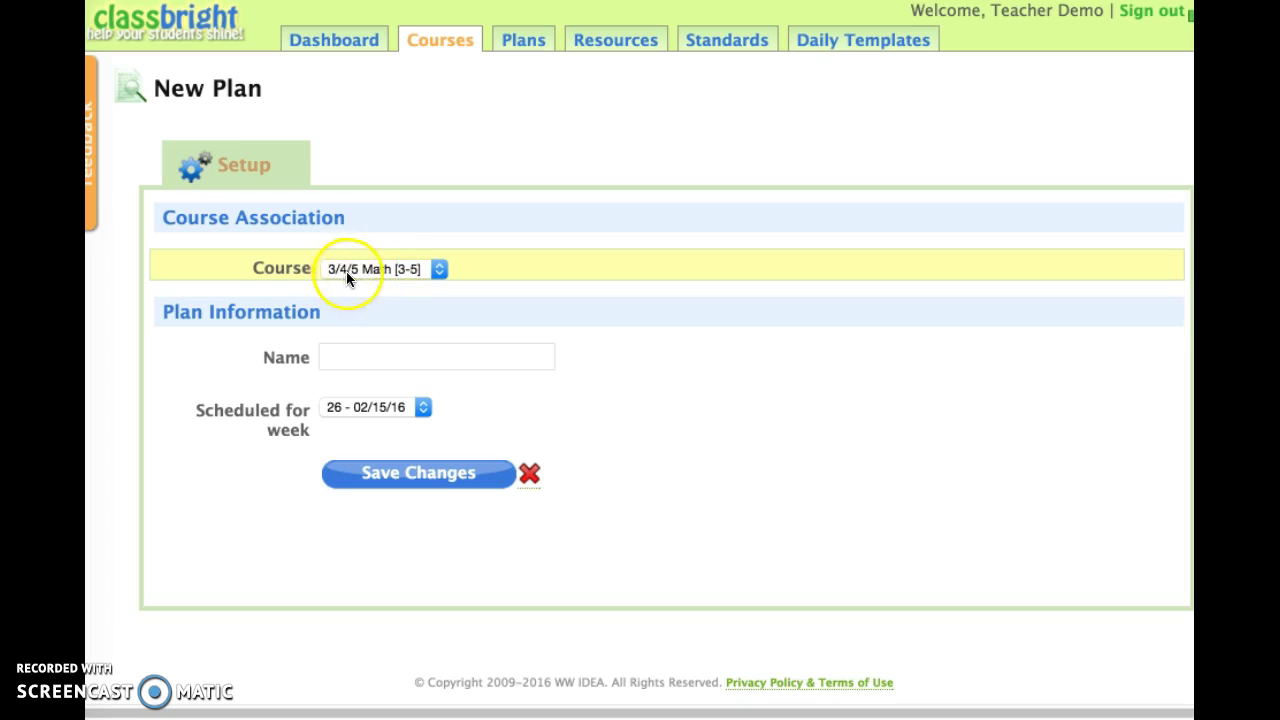
left_click(407, 270)
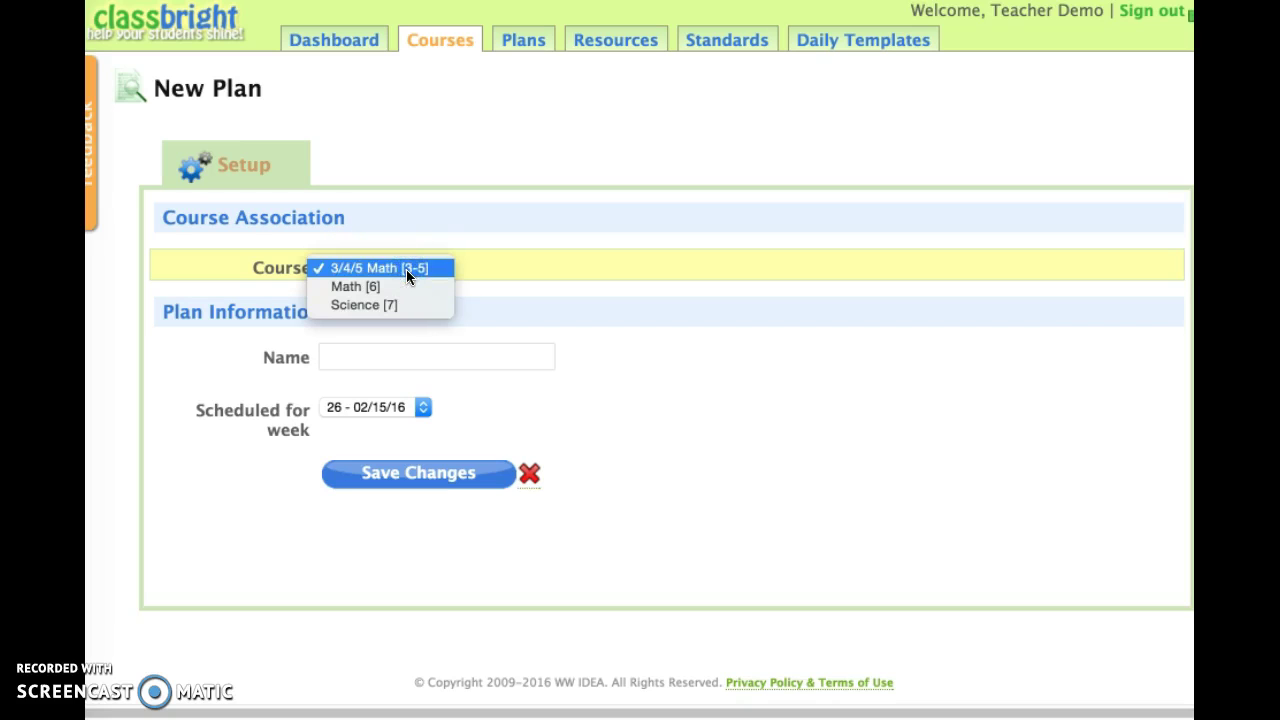
left_click(406, 269)
Name the plan "Order of Operations", schedule it for week 26 - 02/15/16 and save it.
left_click(407, 367)
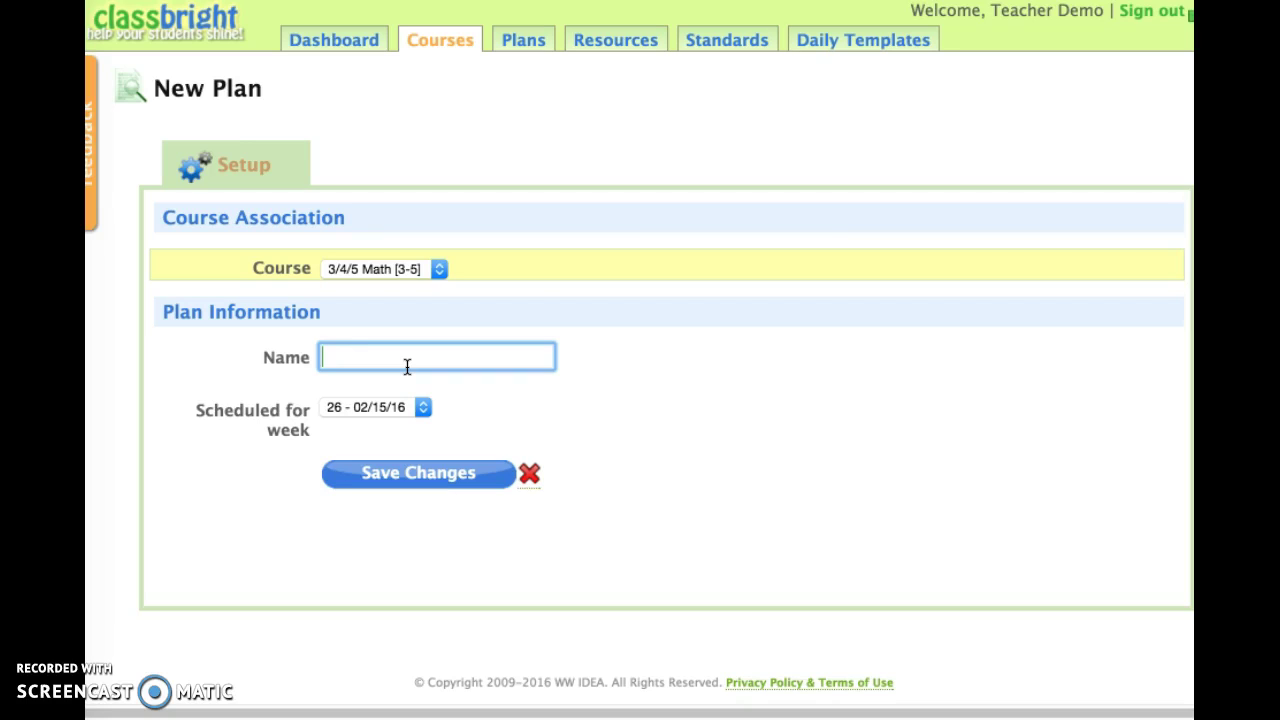
type("Ord")
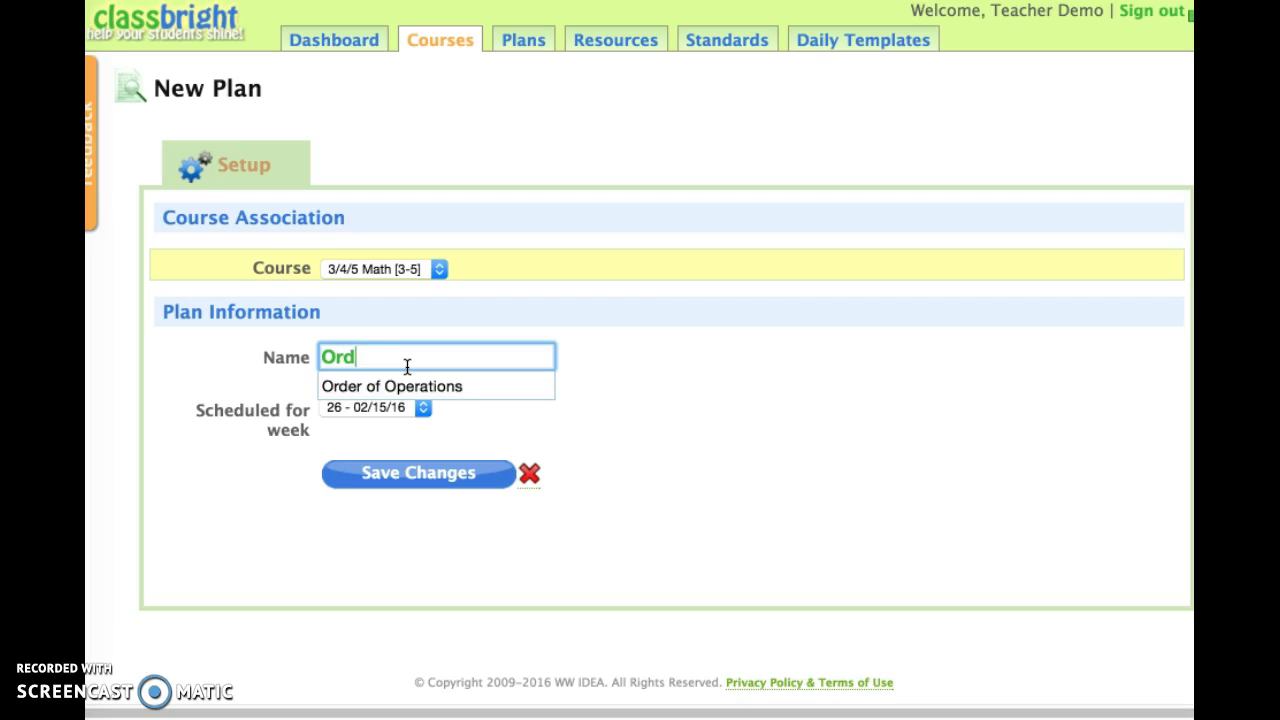
left_click(418, 388)
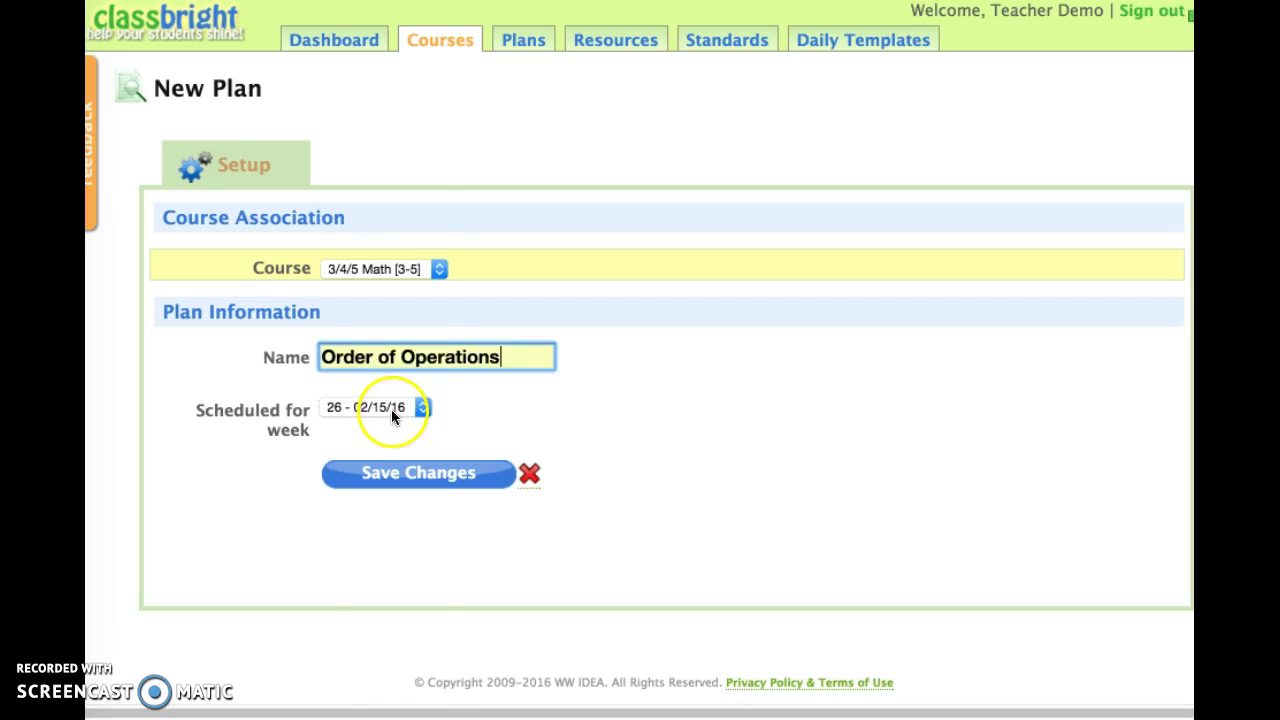
left_click(391, 409)
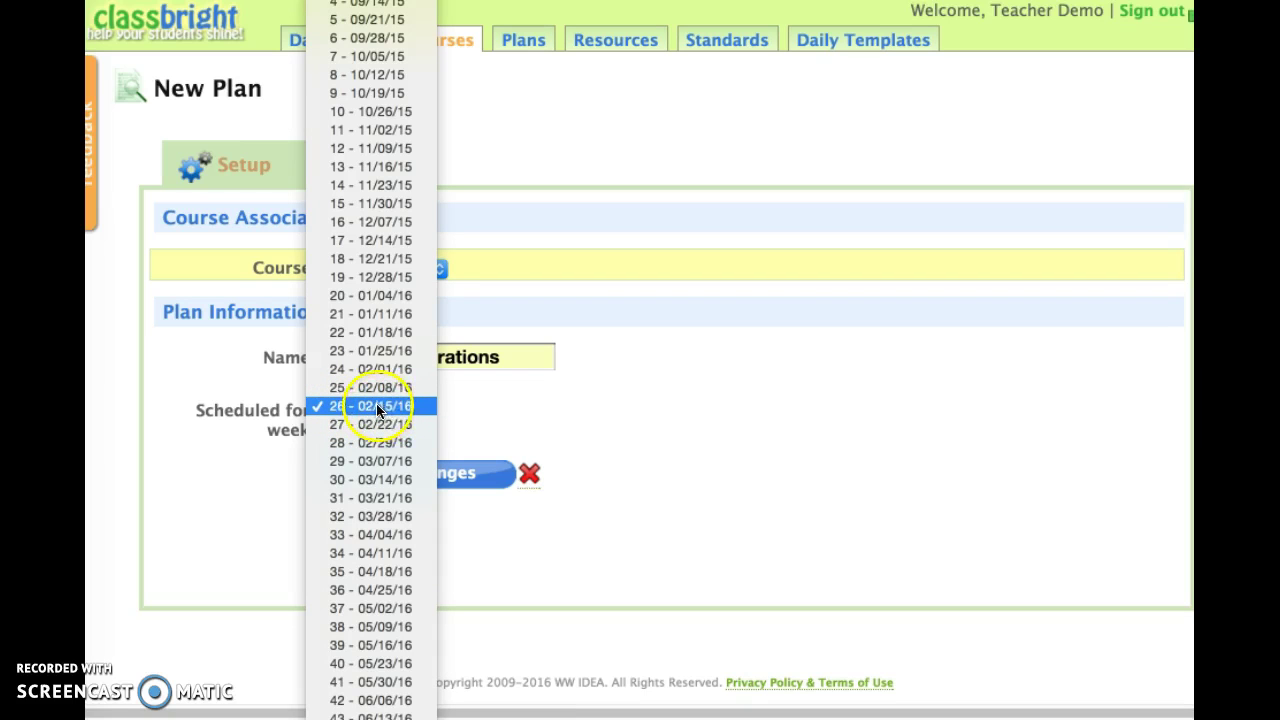
left_click(395, 405)
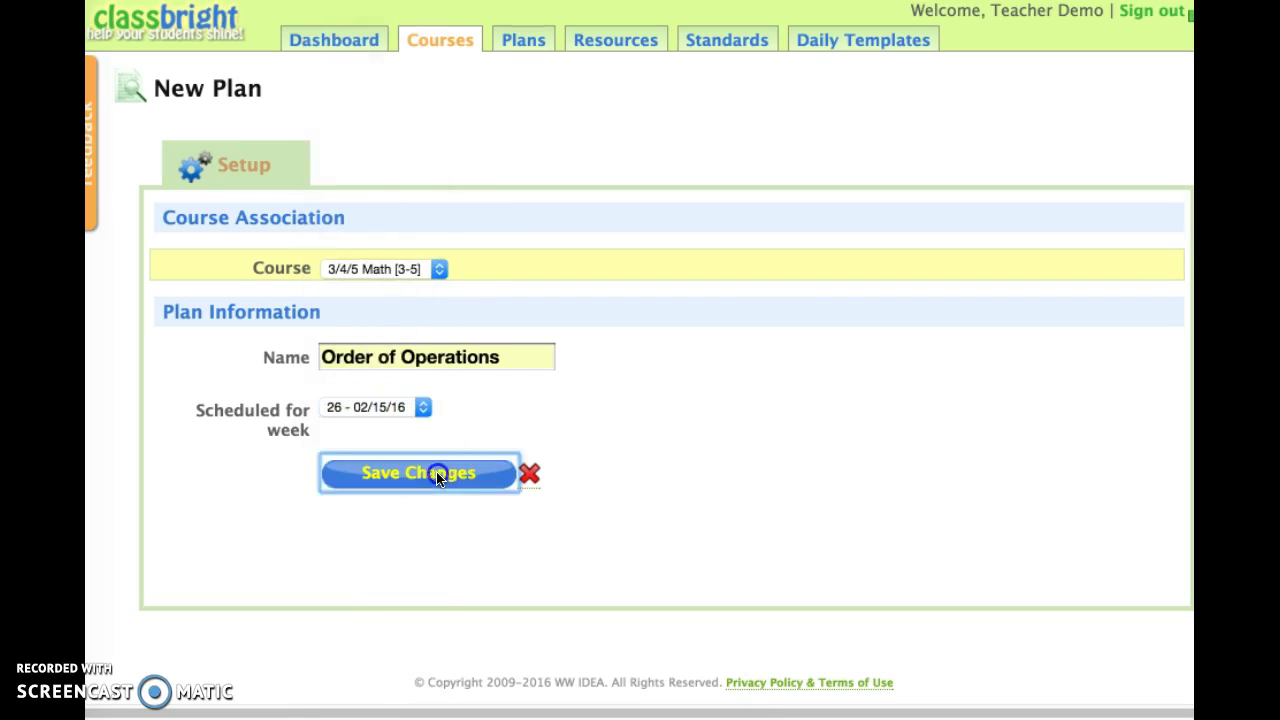
left_click(436, 476)
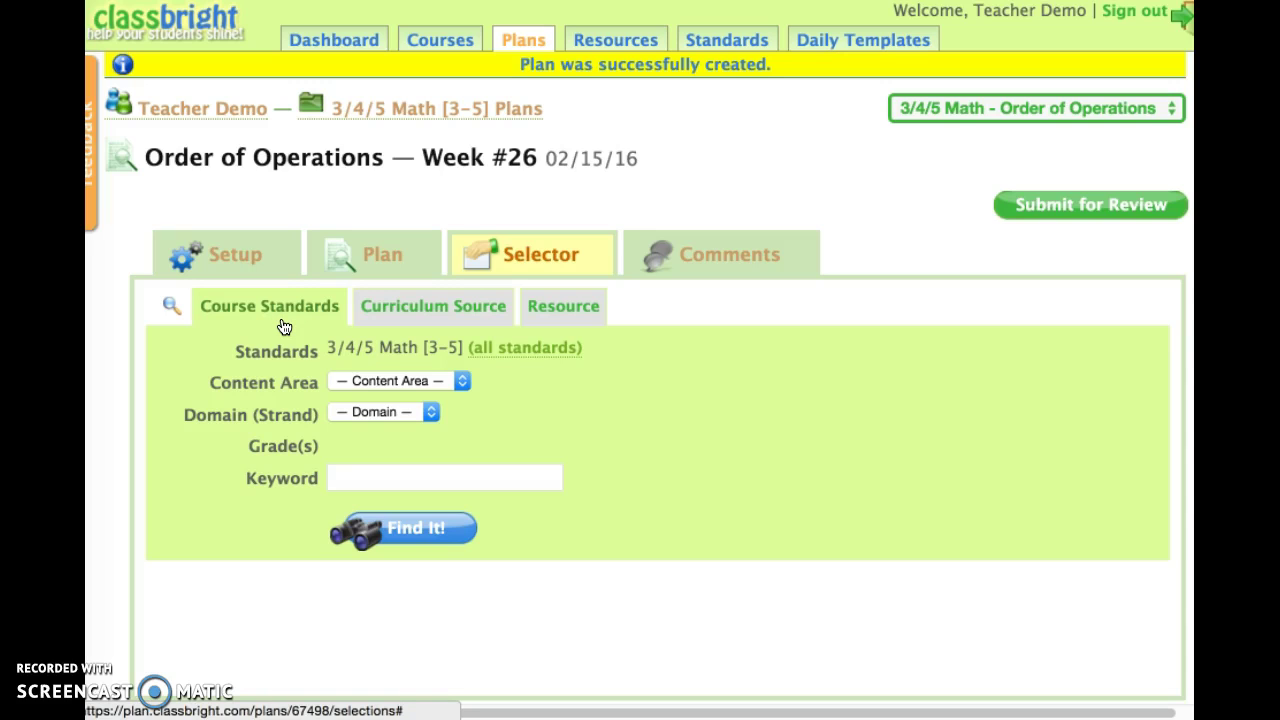
Open Monday's daily plan of the Order of Operations plan for editing.
left_click(289, 331)
left_click(310, 301)
left_click(367, 260)
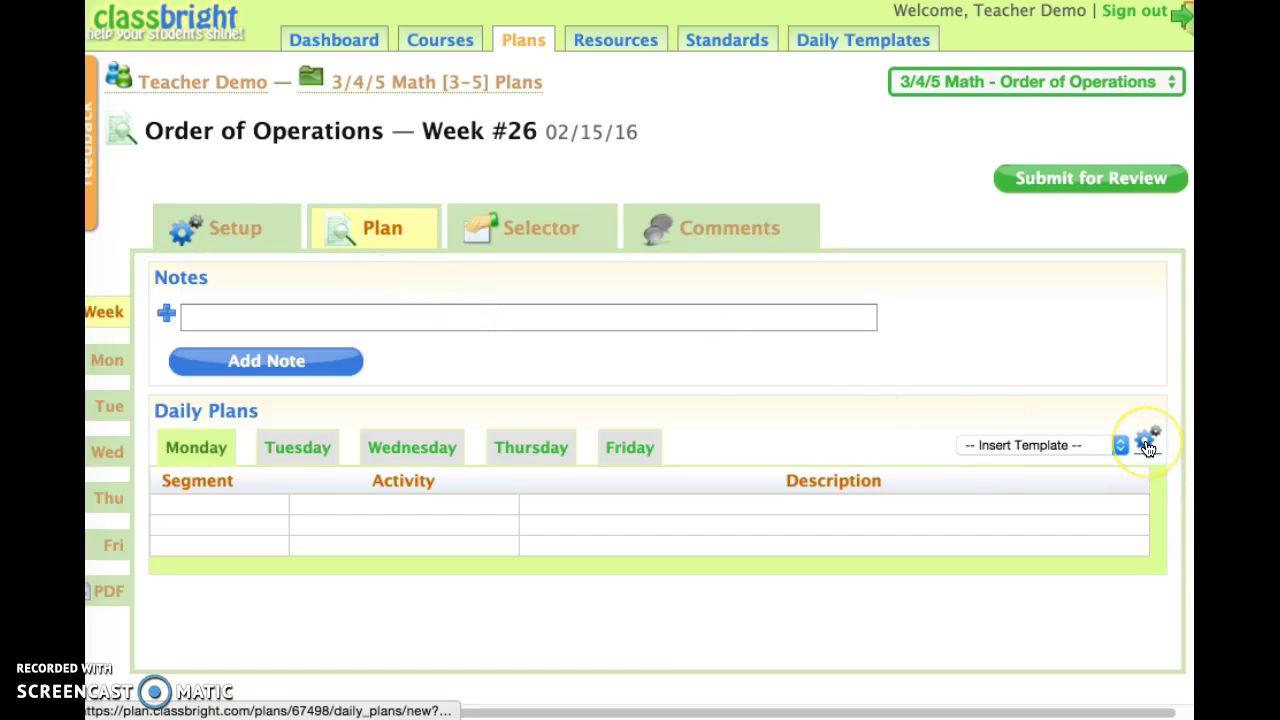
left_click(1147, 446)
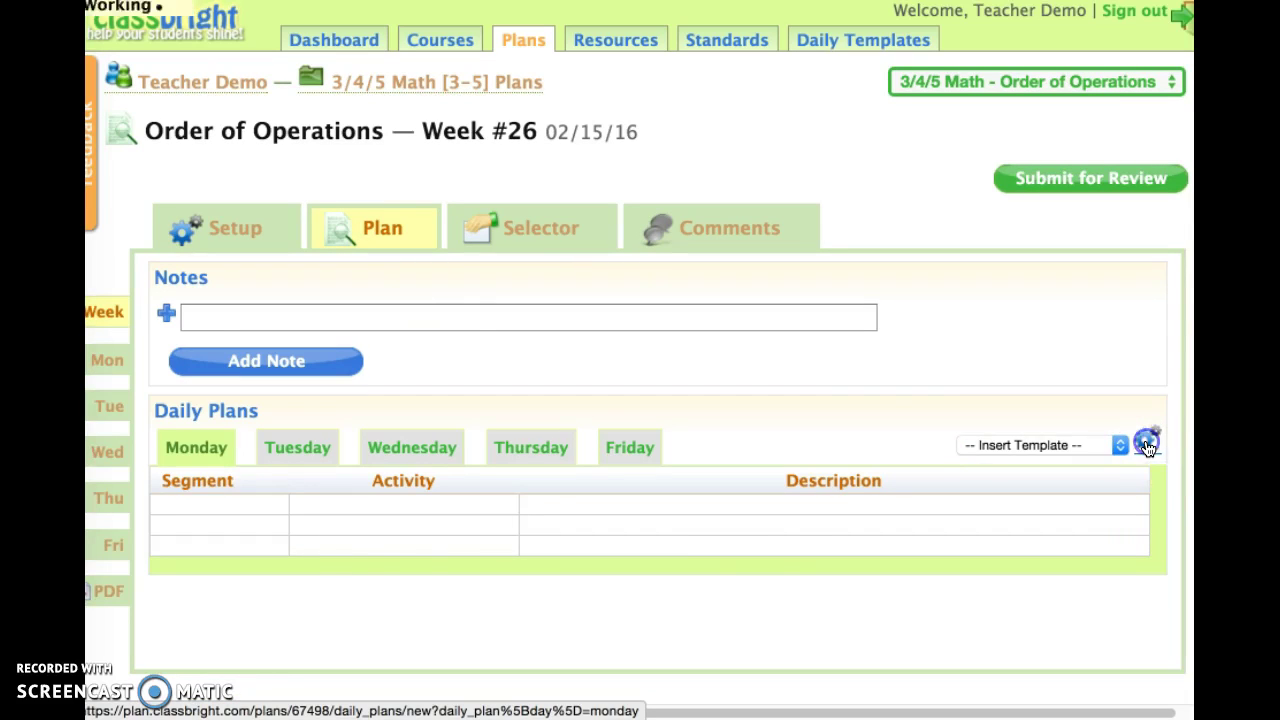
scroll(997, 508, "down", 5)
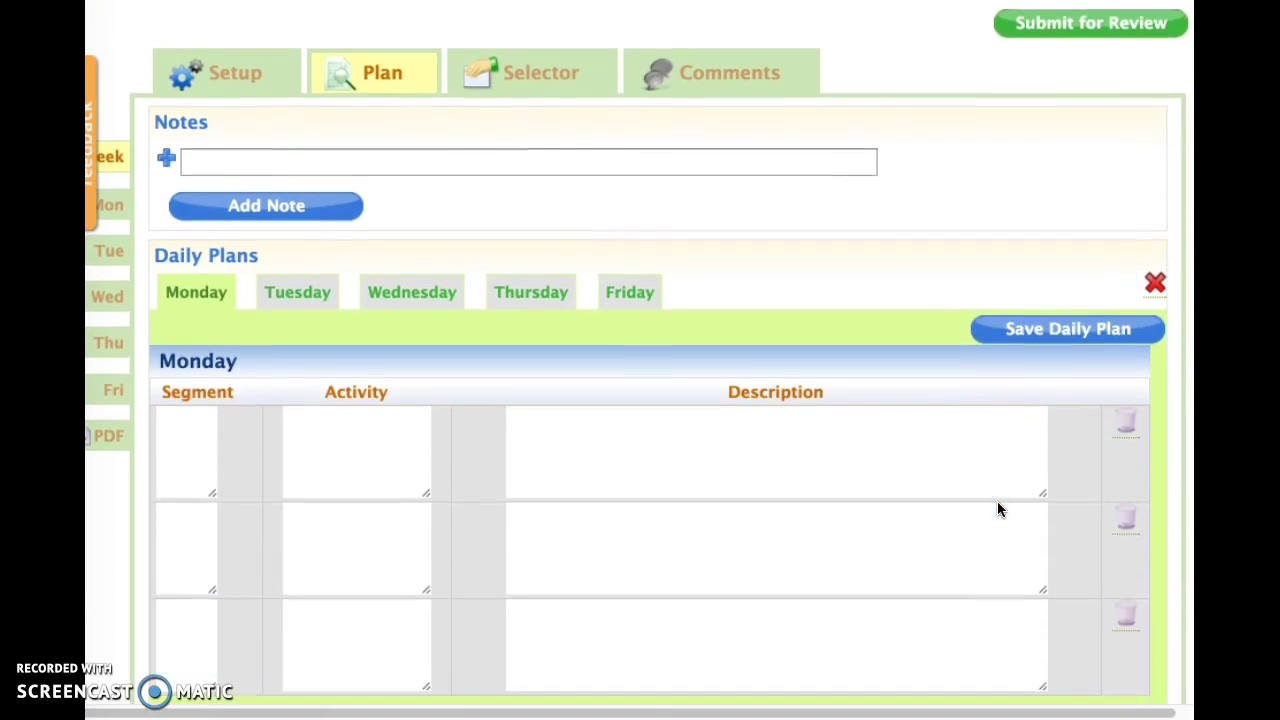
scroll(997, 510, "up", 1)
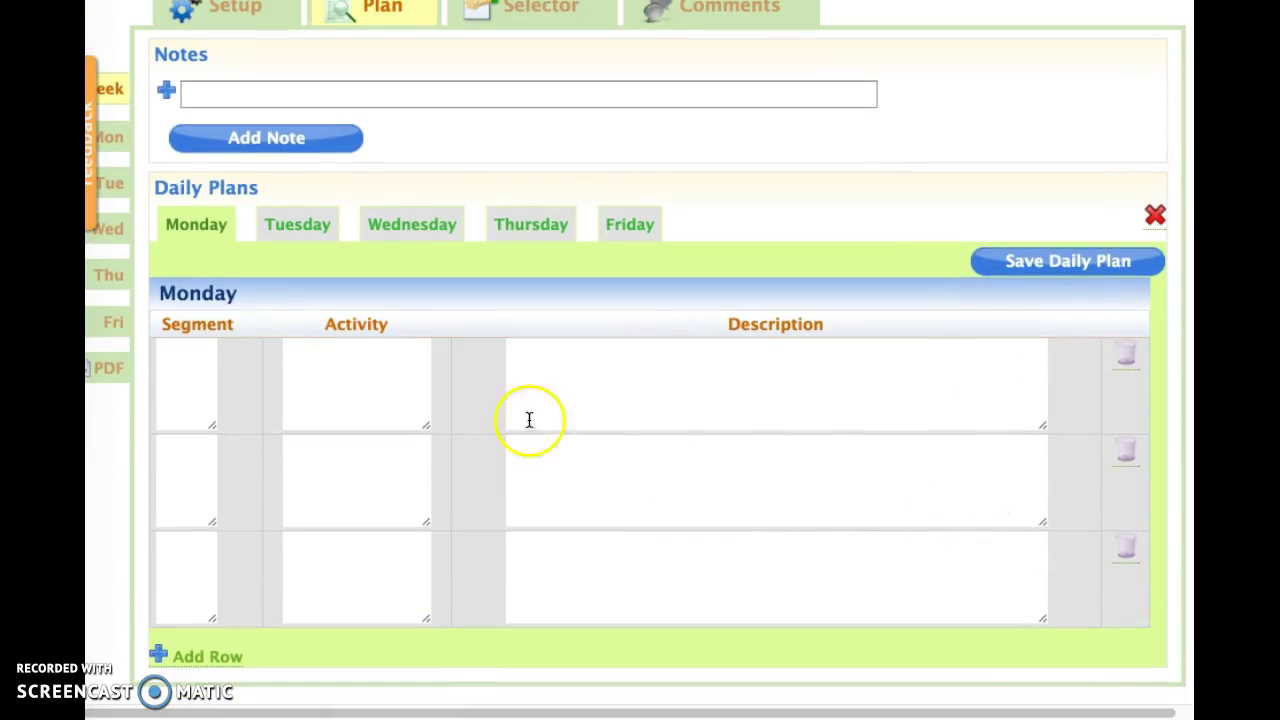
left_click(194, 228)
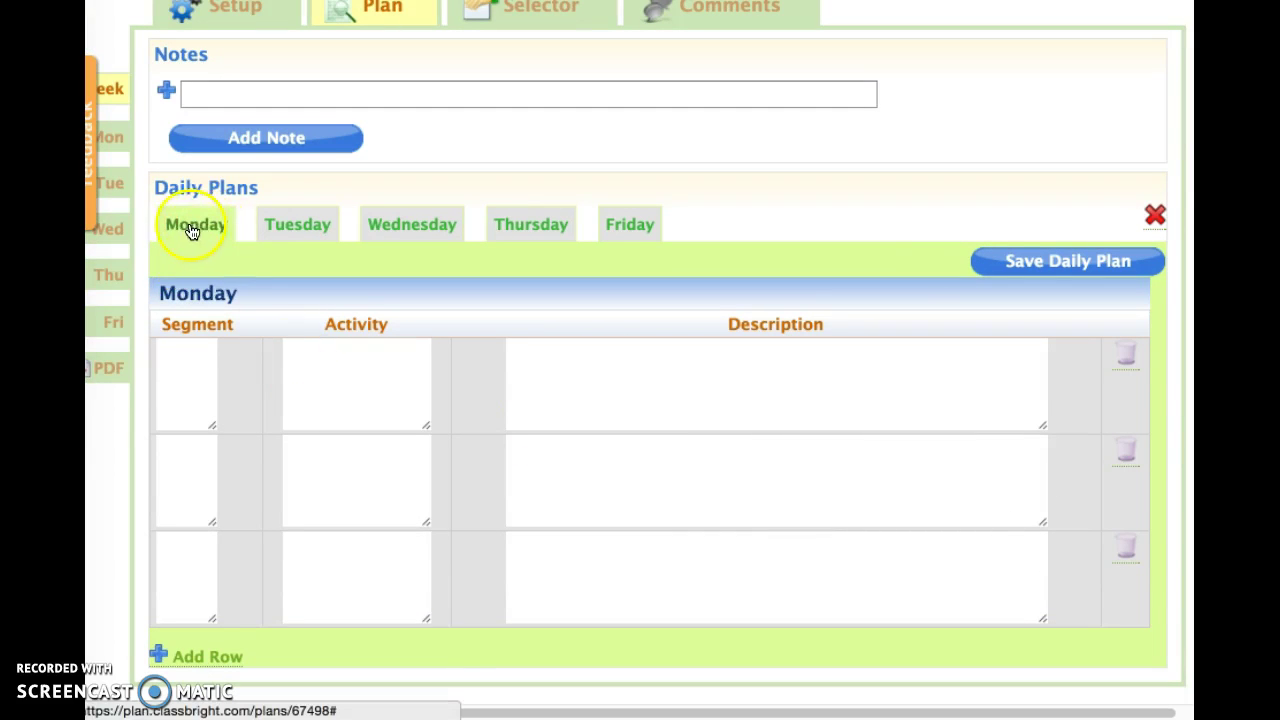
Fill Monday's first row with segment 1, activity "Objective" and description "Students to identify and define properties of operations and apply them to equations".
left_click(191, 380)
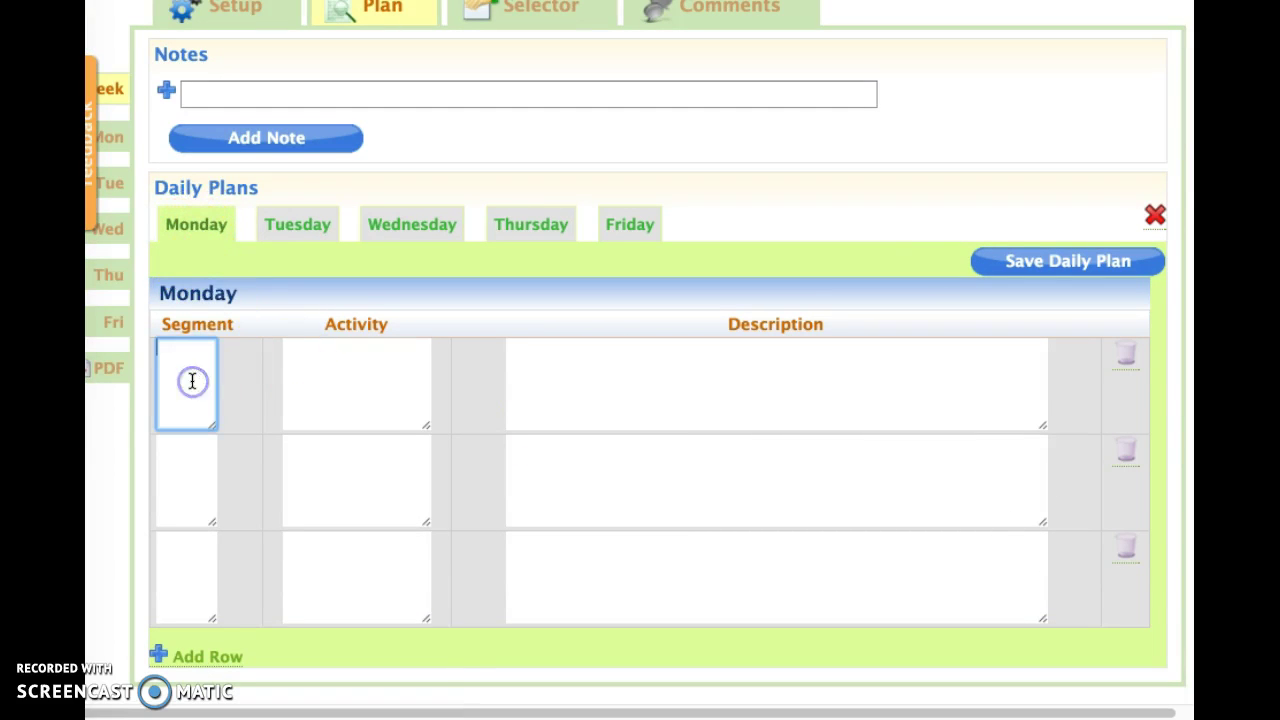
type("1")
left_click(309, 382)
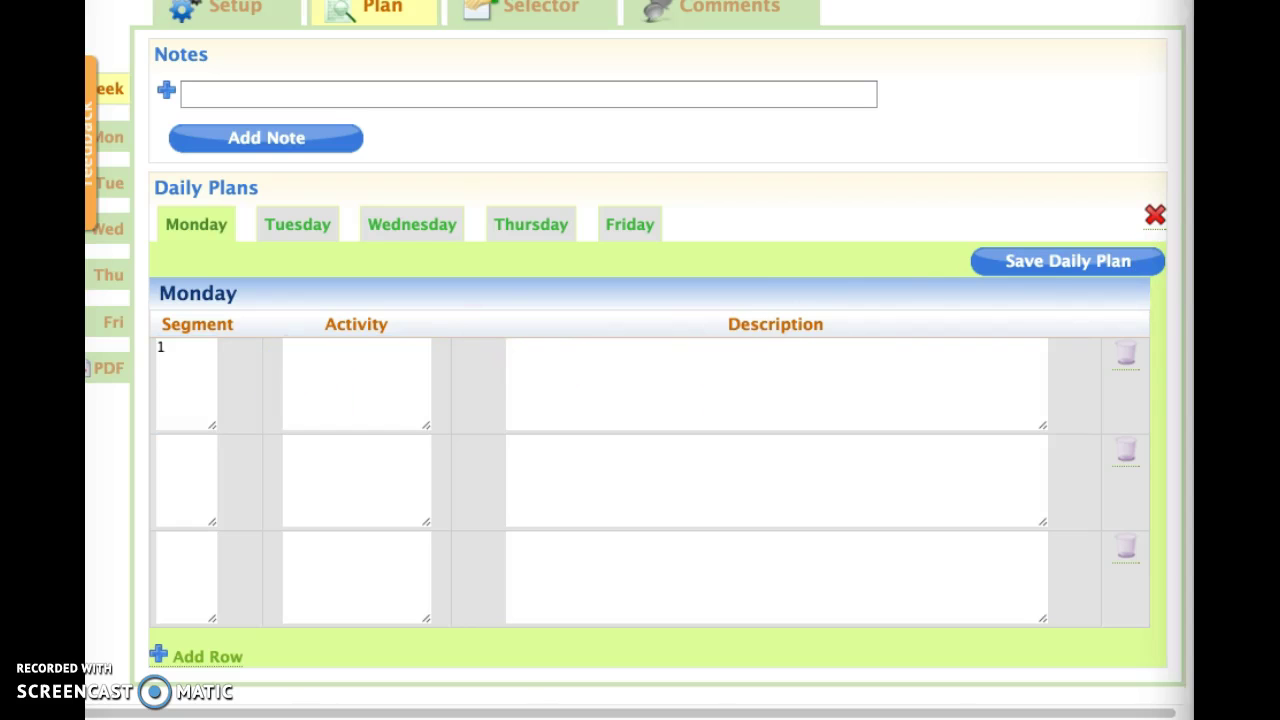
left_click(403, 410)
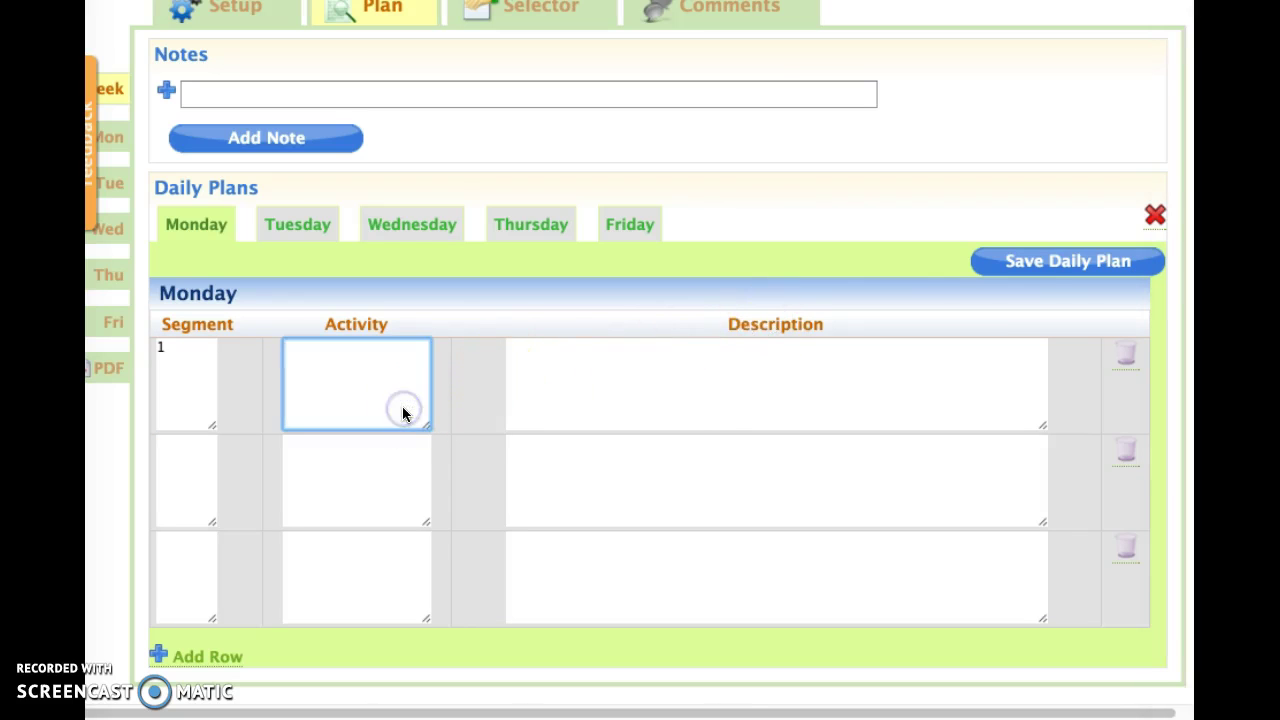
type("Objective")
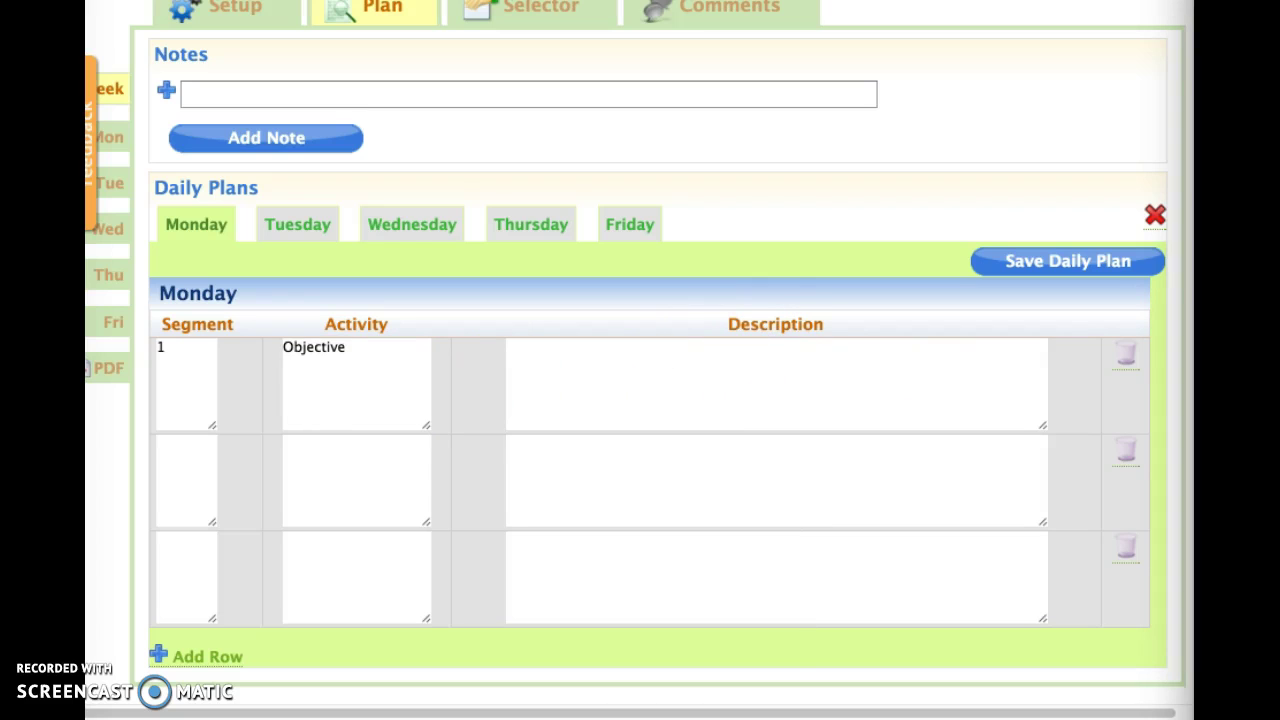
left_click(706, 380)
left_click(705, 381)
type("Students to identify and define properties of operations and apply them to equations")
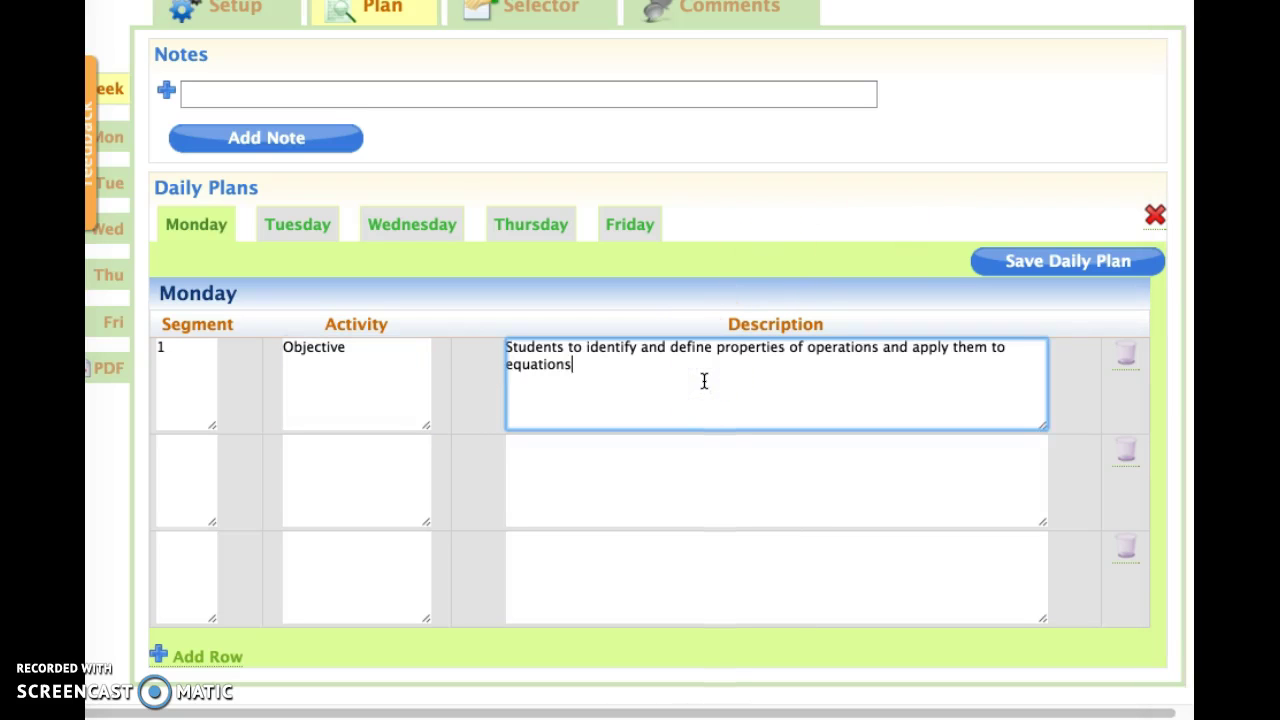
Set the second row of Monday's plan to segment 2 with the activity "Material".
left_click(191, 489)
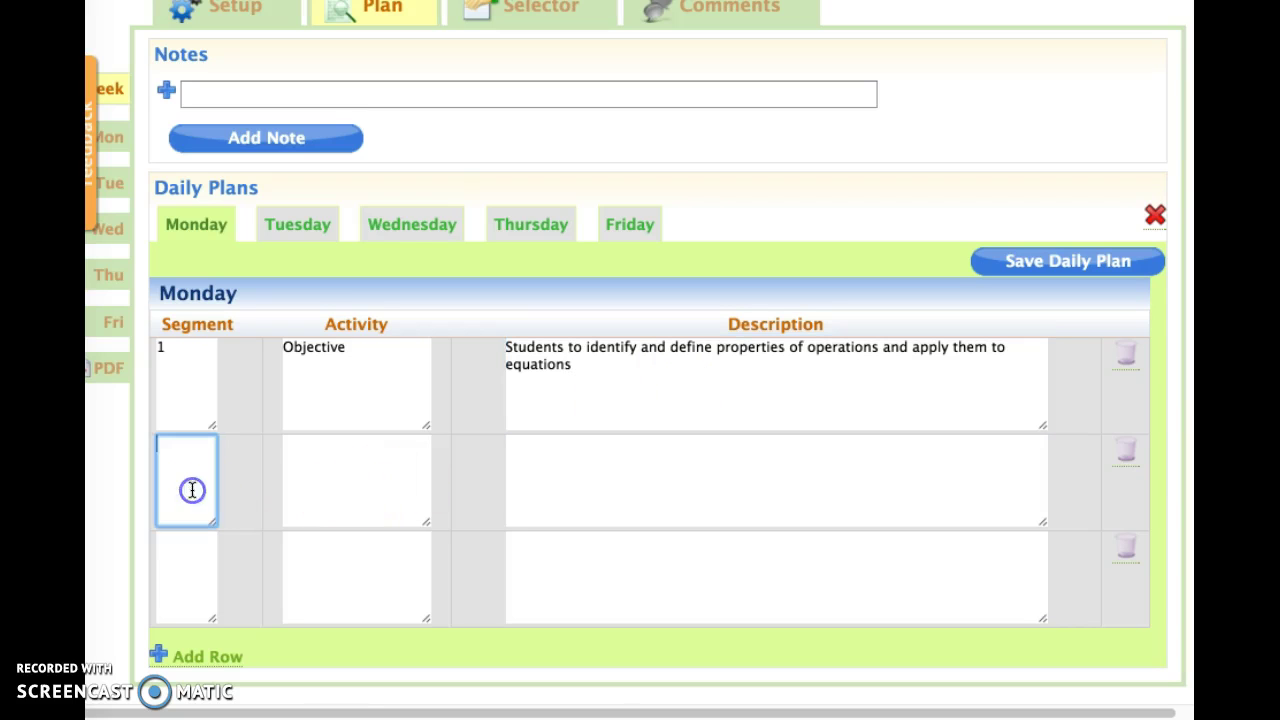
type("2")
left_click(326, 477)
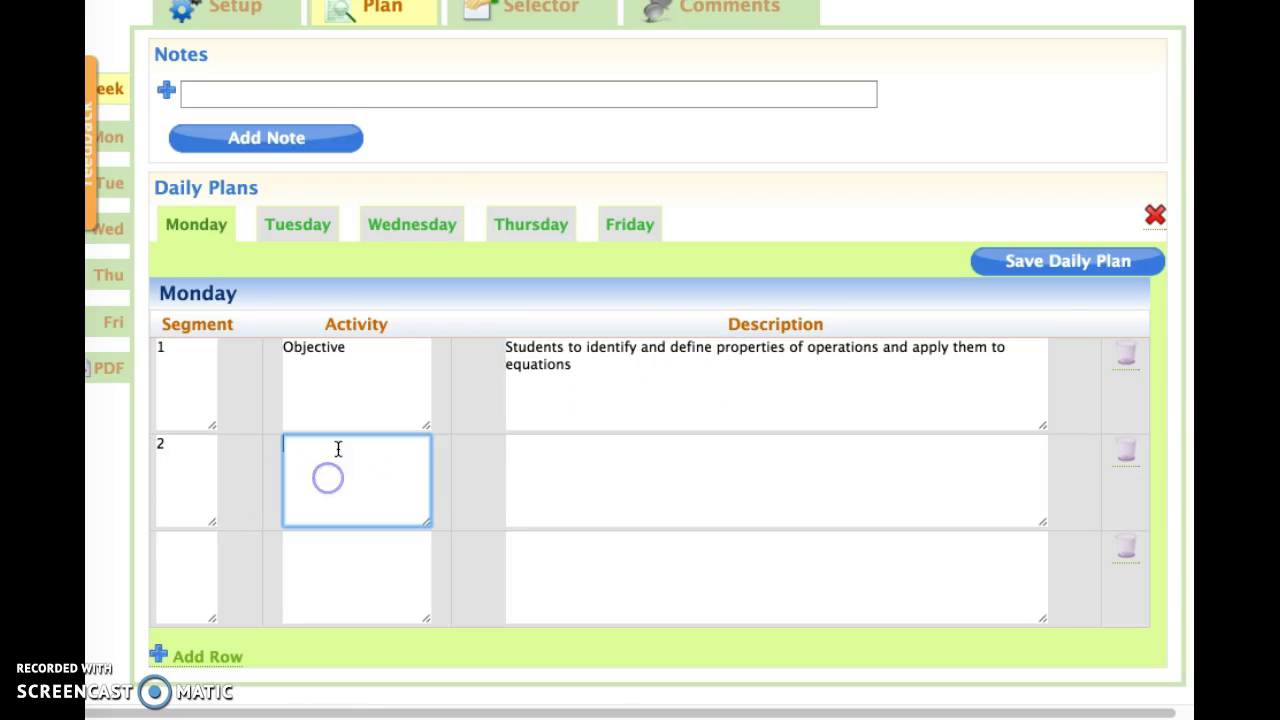
left_click(649, 342)
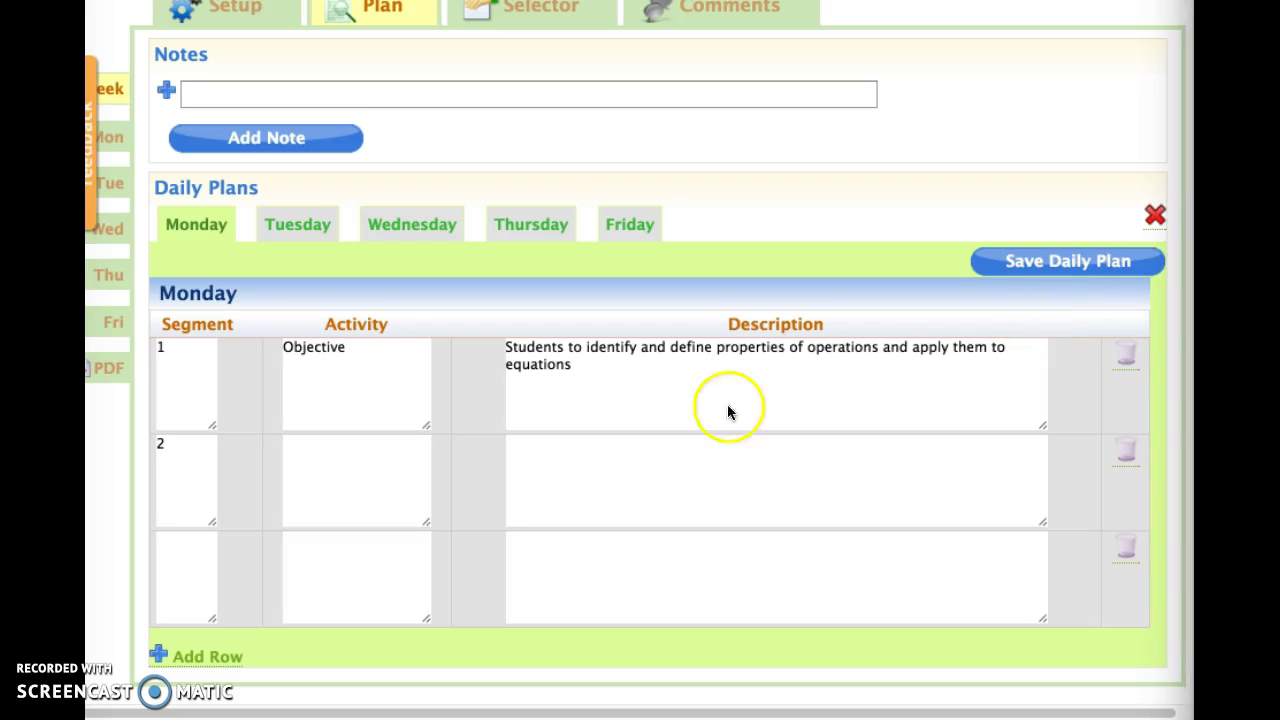
left_click(389, 471)
type("Material")
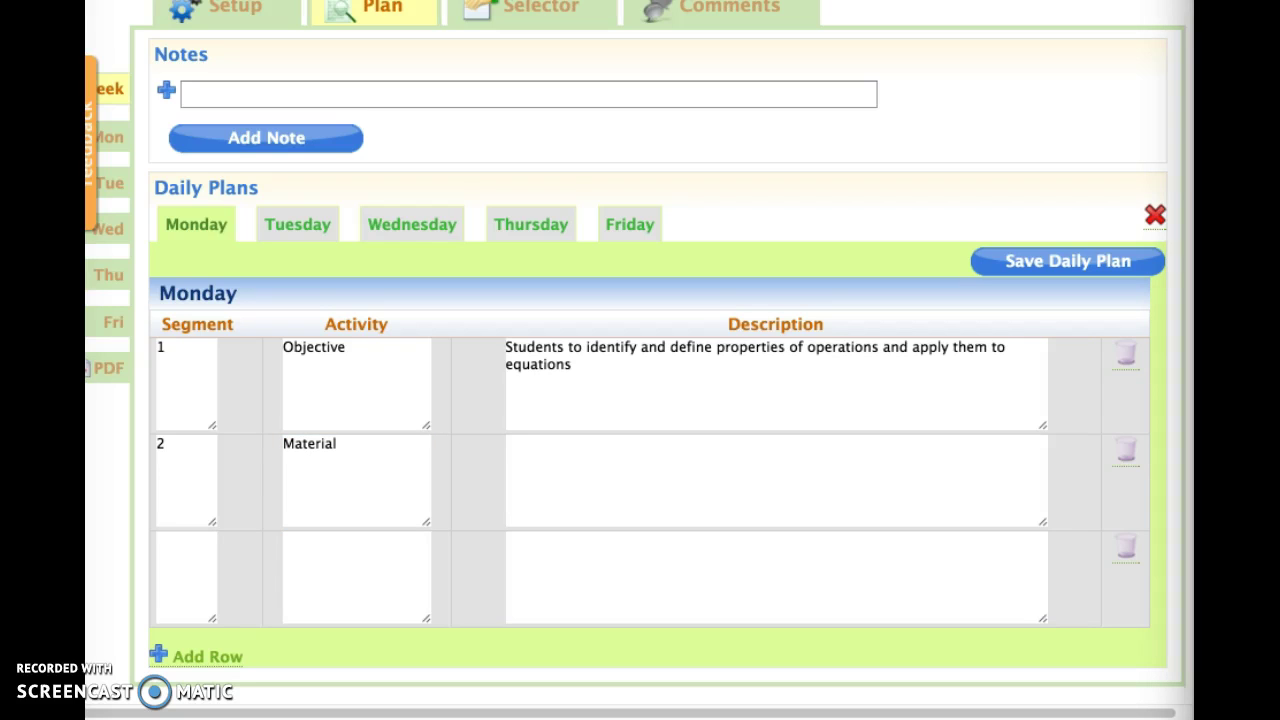
Fill in the Material row's description as "Triangles cut out of construction paper".
left_click(634, 468)
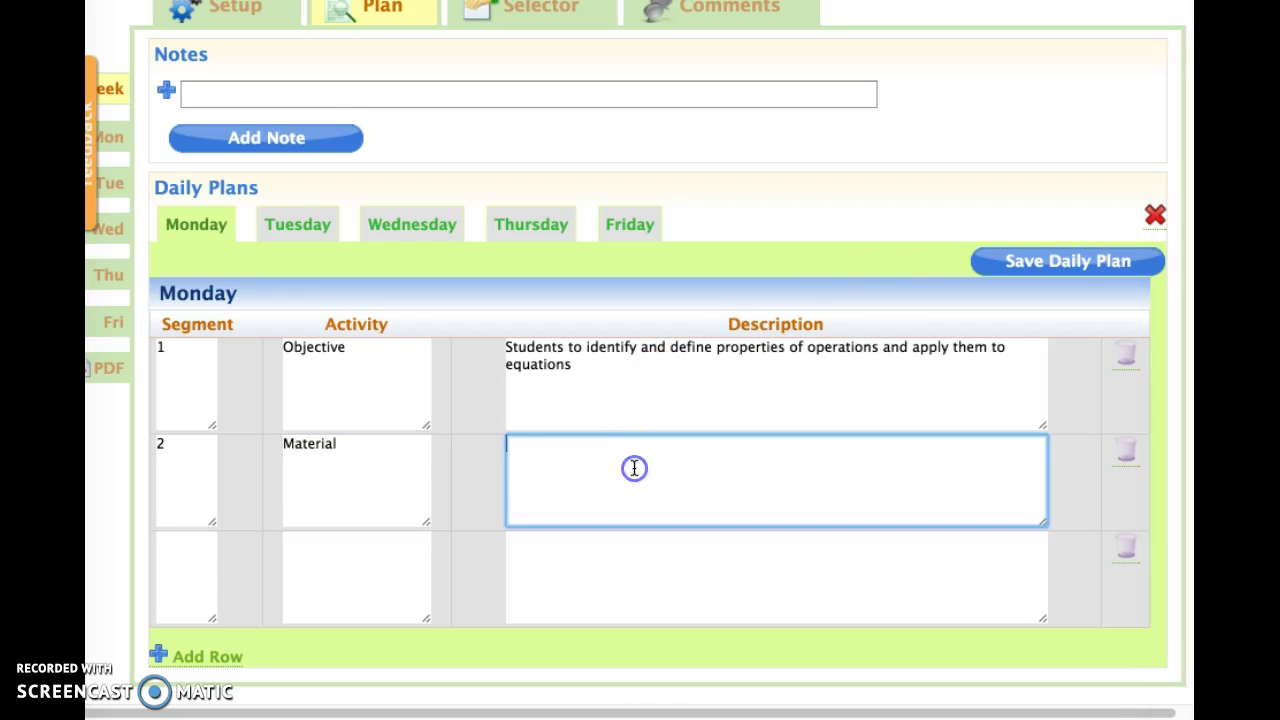
type("Triangles cut out of const")
left_click(706, 450)
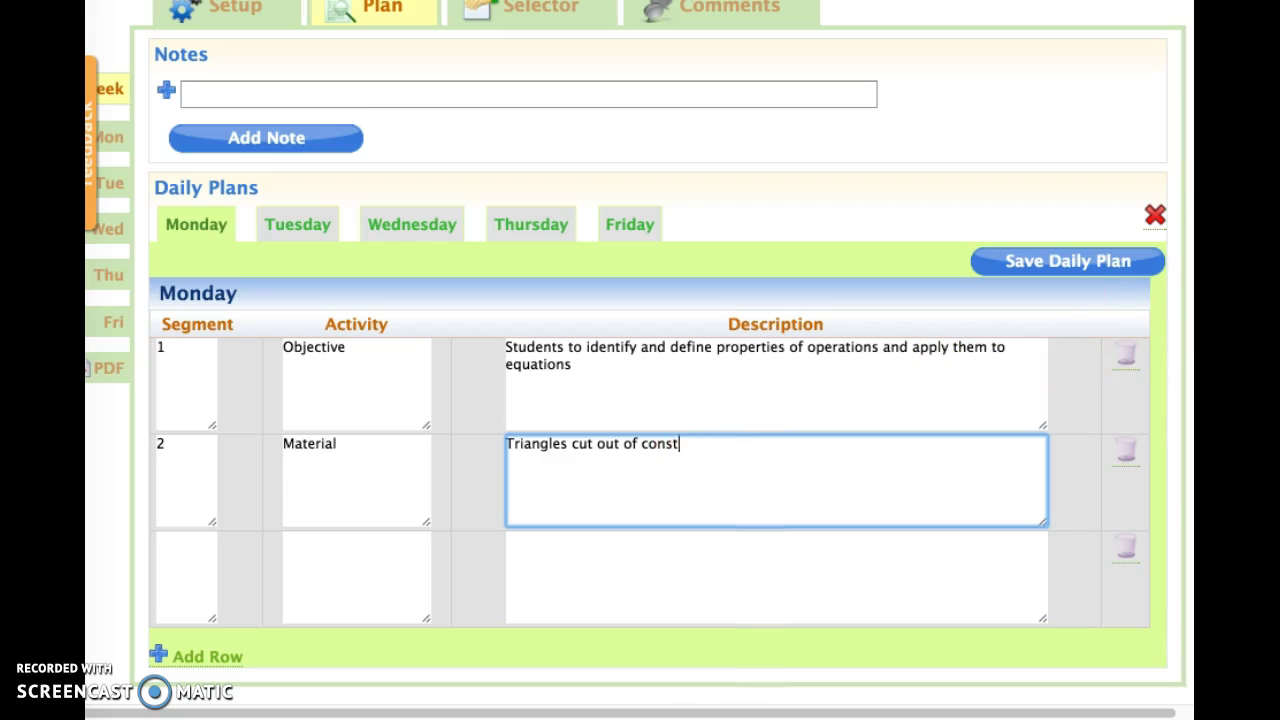
key("super+Tab")
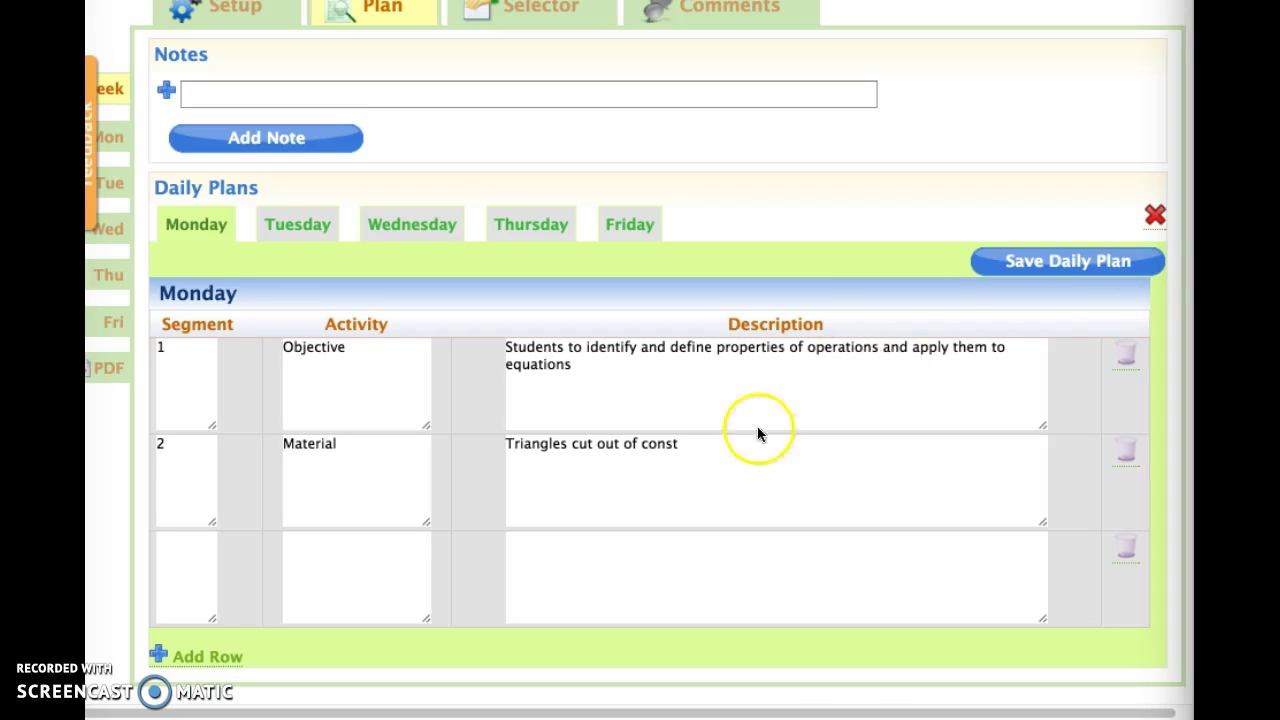
double_click(720, 449)
left_click(720, 449)
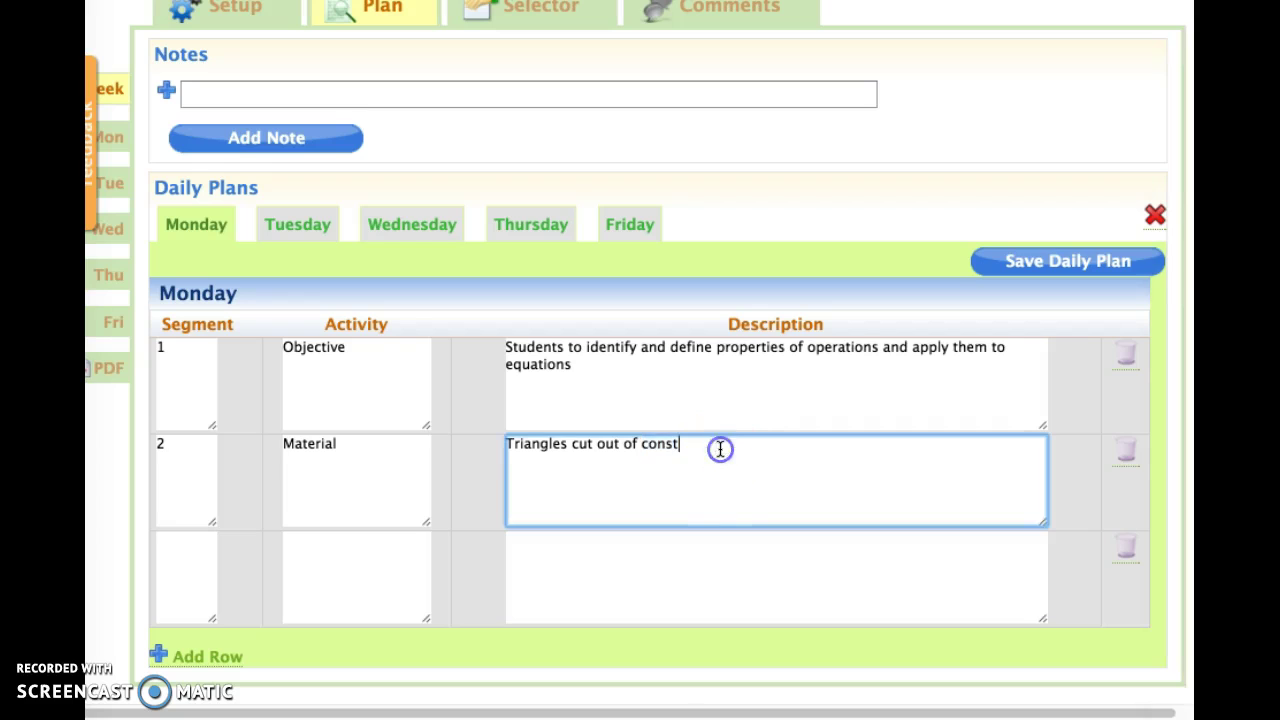
left_click_drag(686, 446, 489, 423)
key("BackSpace")
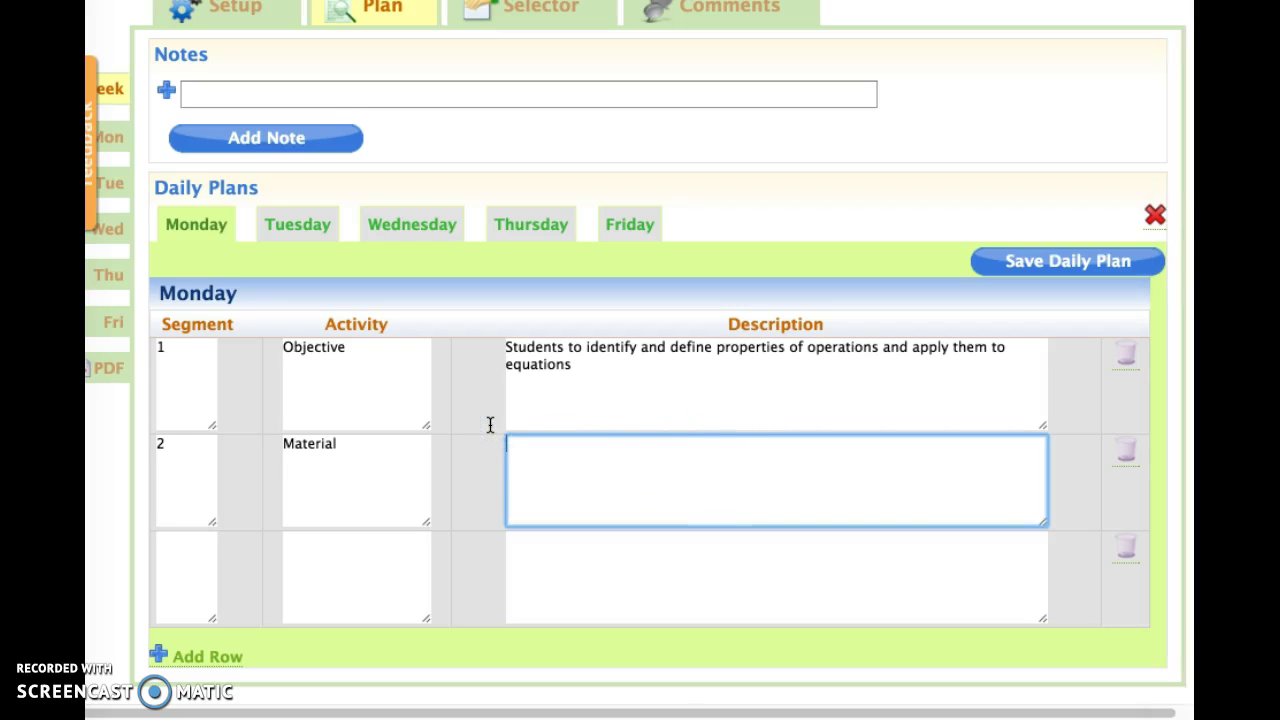
type("Triangles cut out of construction paper")
Set the third row of Monday's plan to segment 3 with the activity "Introduction – 5 minutes".
left_click(184, 573)
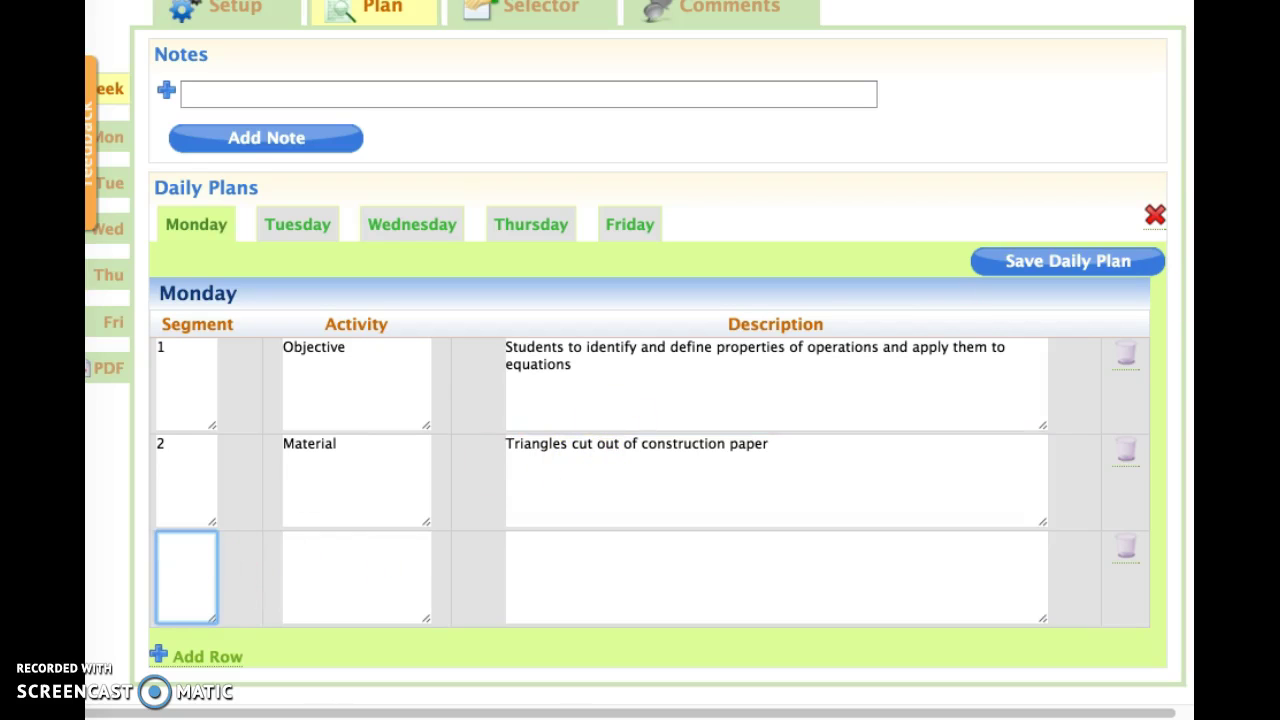
key("super+Tab")
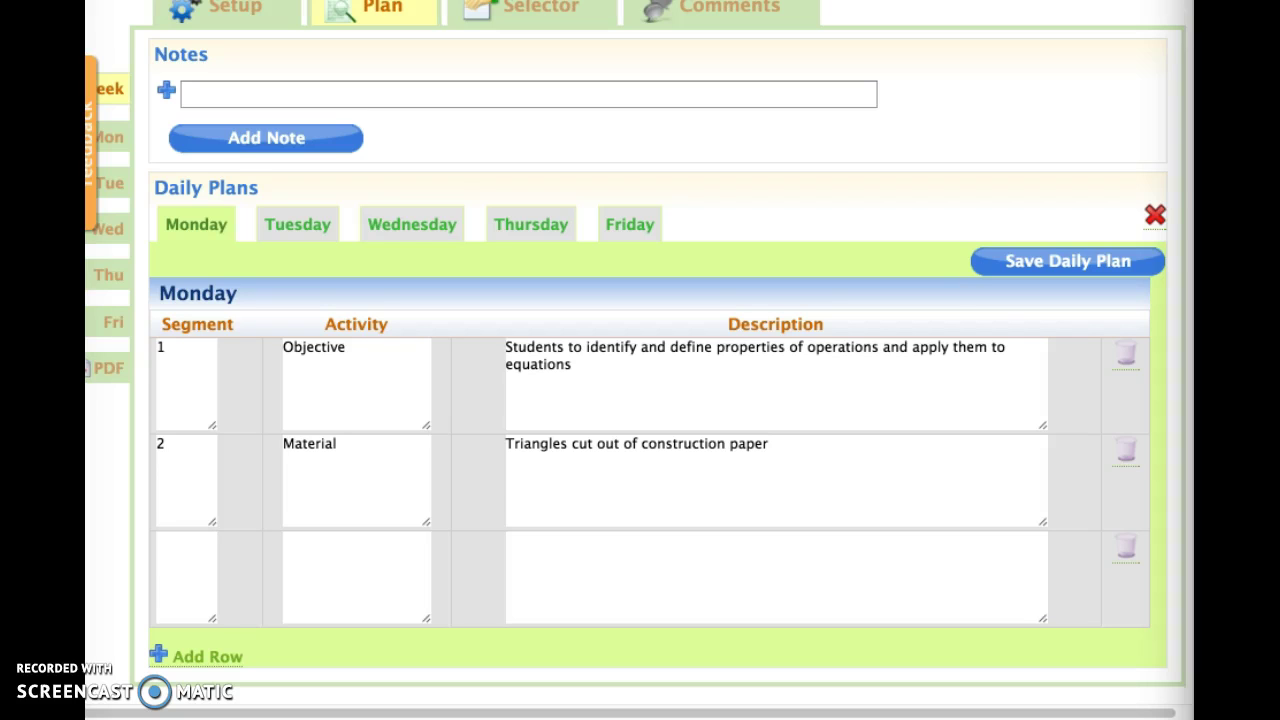
left_click(306, 550)
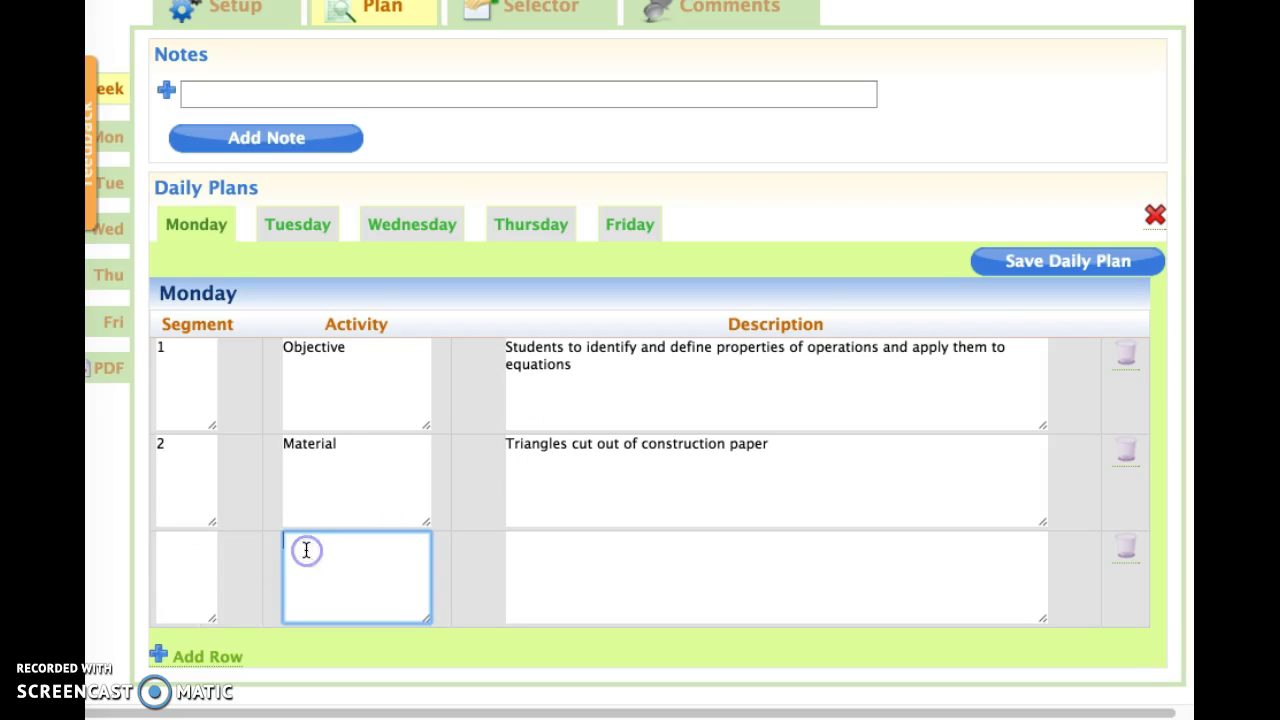
type("Introduction – 5 minutes")
left_click(177, 566)
type("3")
Enter the third row's description "Math Language – Factor, product, sum, order, and difference – write on the board – have students write their own definitions.".
left_click(638, 544)
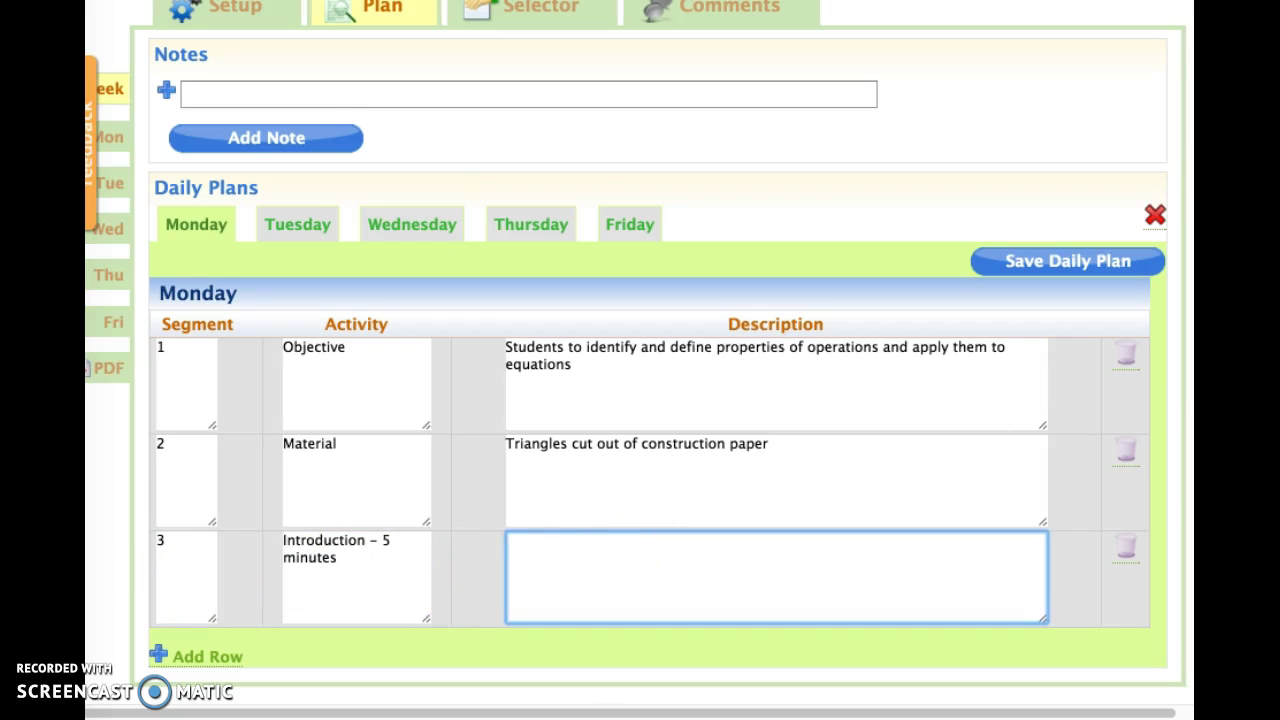
key("super+Tab")
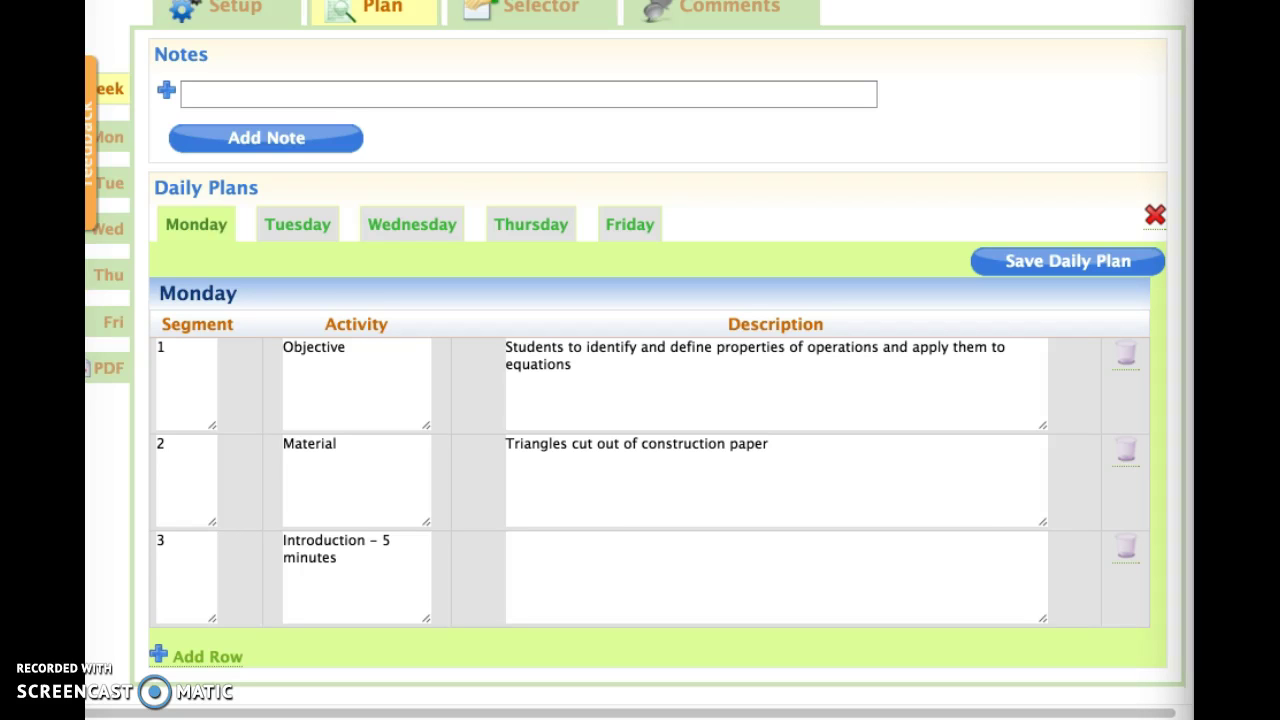
left_click(751, 566)
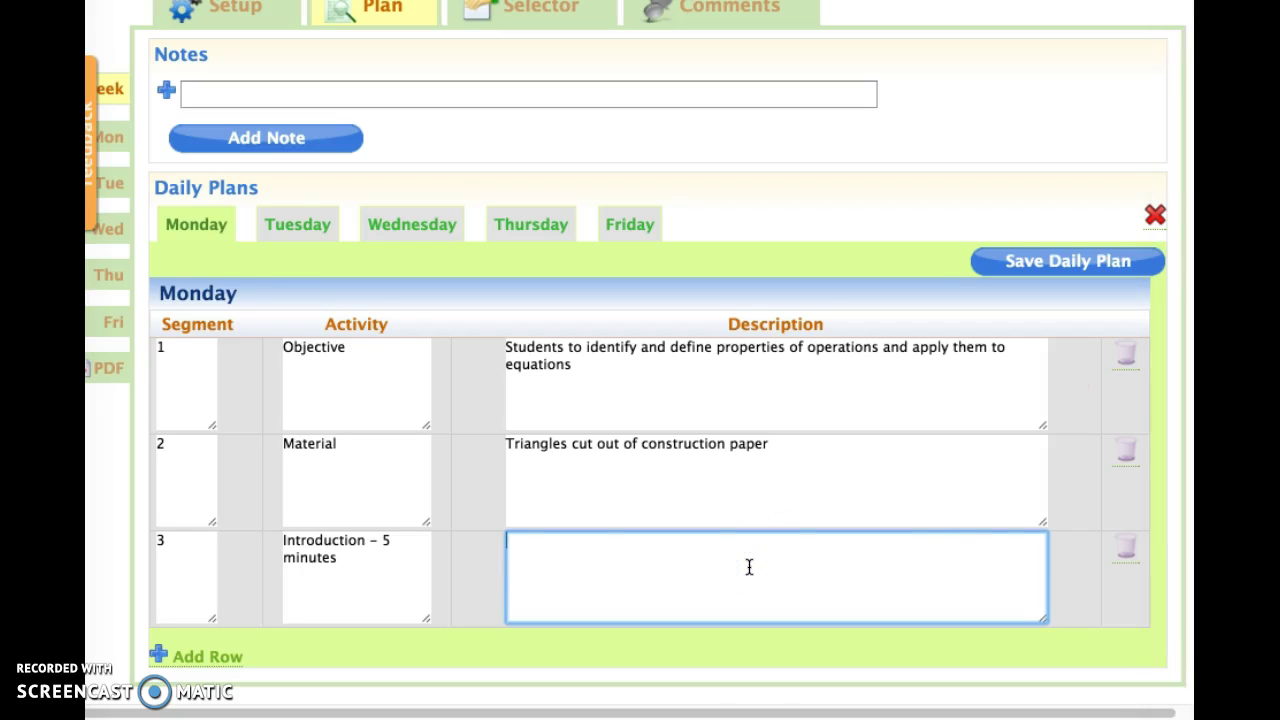
type("Math Language – Factor, product, sum, order, and difference – write on the board – have students write their own definitions.")
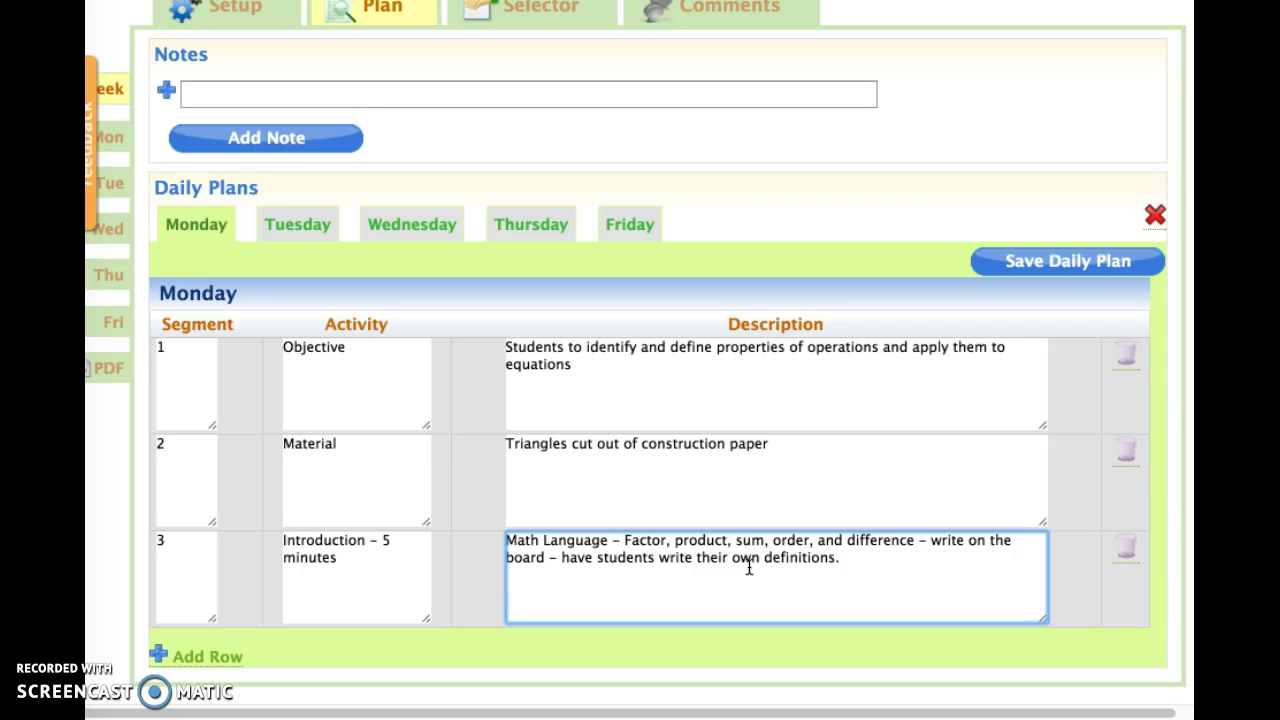
Add a fourth, empty row to Monday's plan and save the daily plan.
scroll(749, 566, "down", 1)
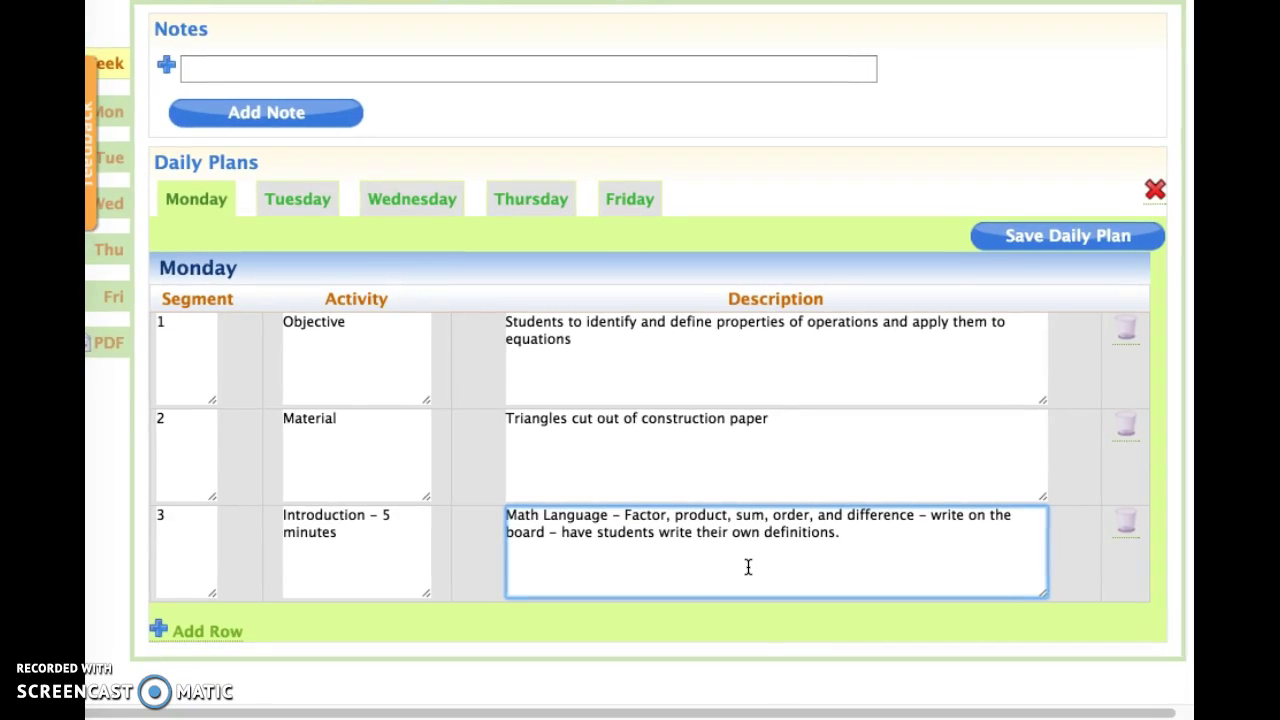
scroll(586, 477, "down", 1)
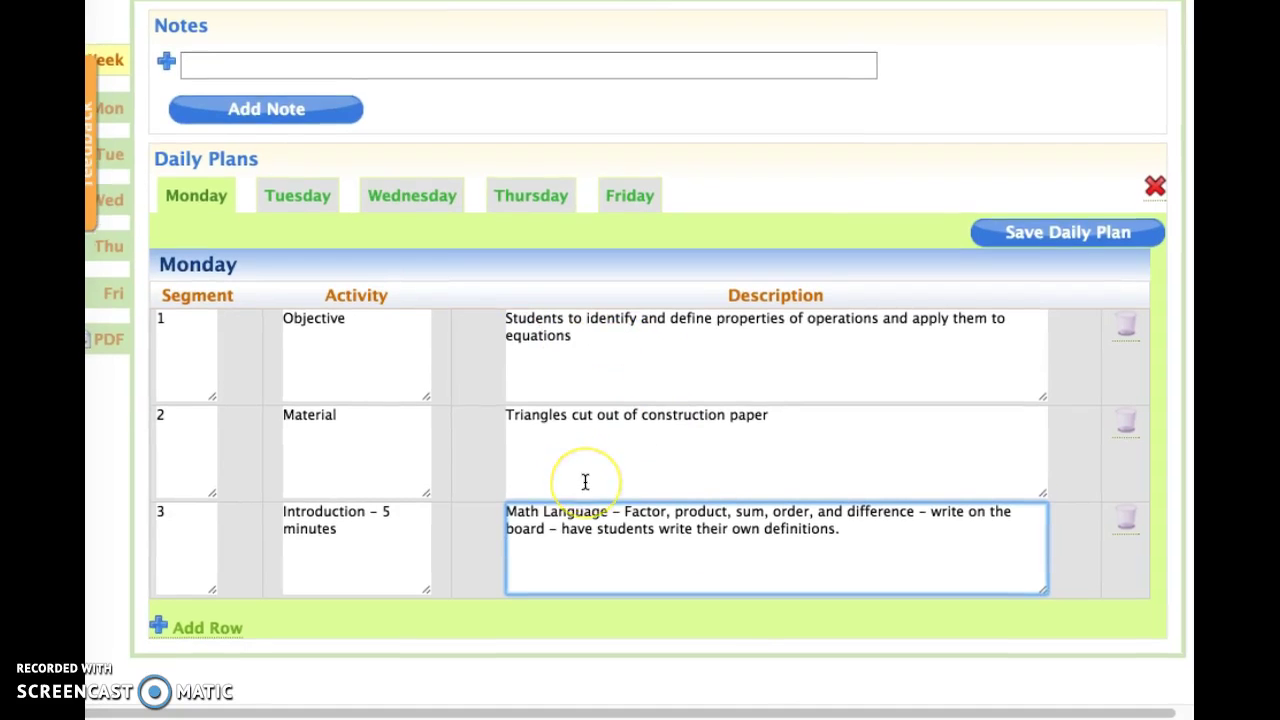
scroll(586, 482, "up", 1)
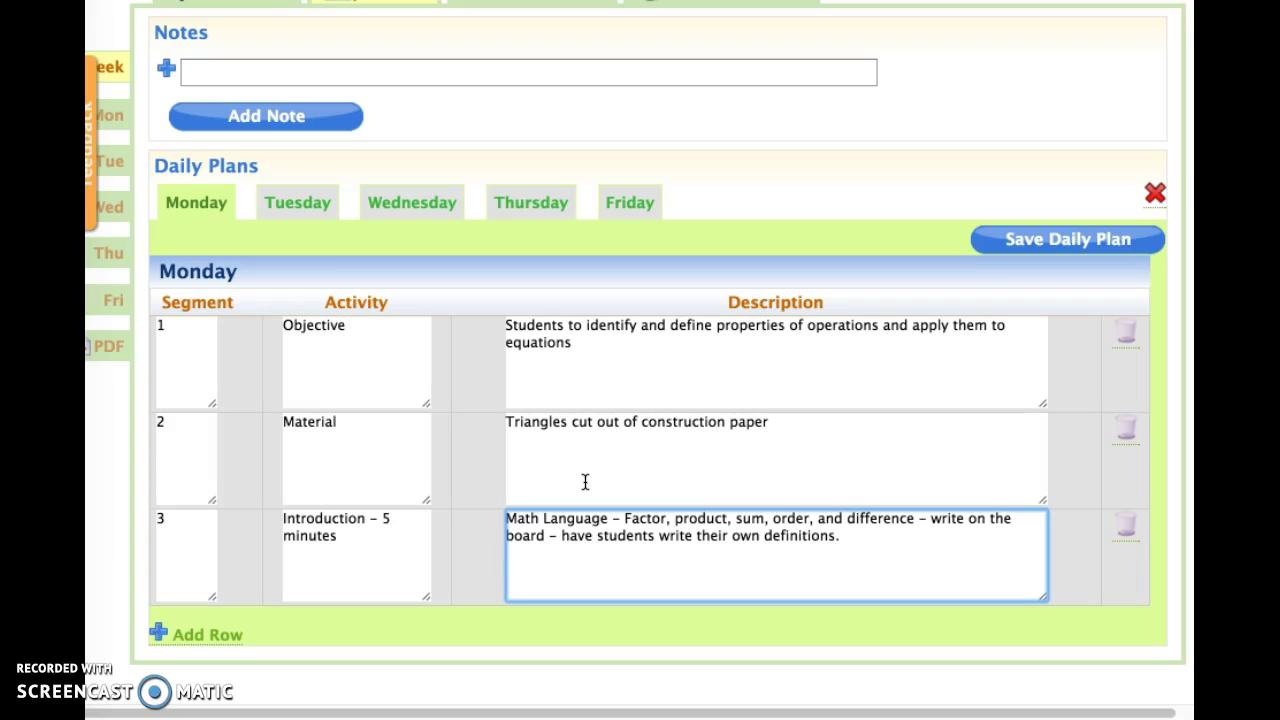
left_click(731, 437)
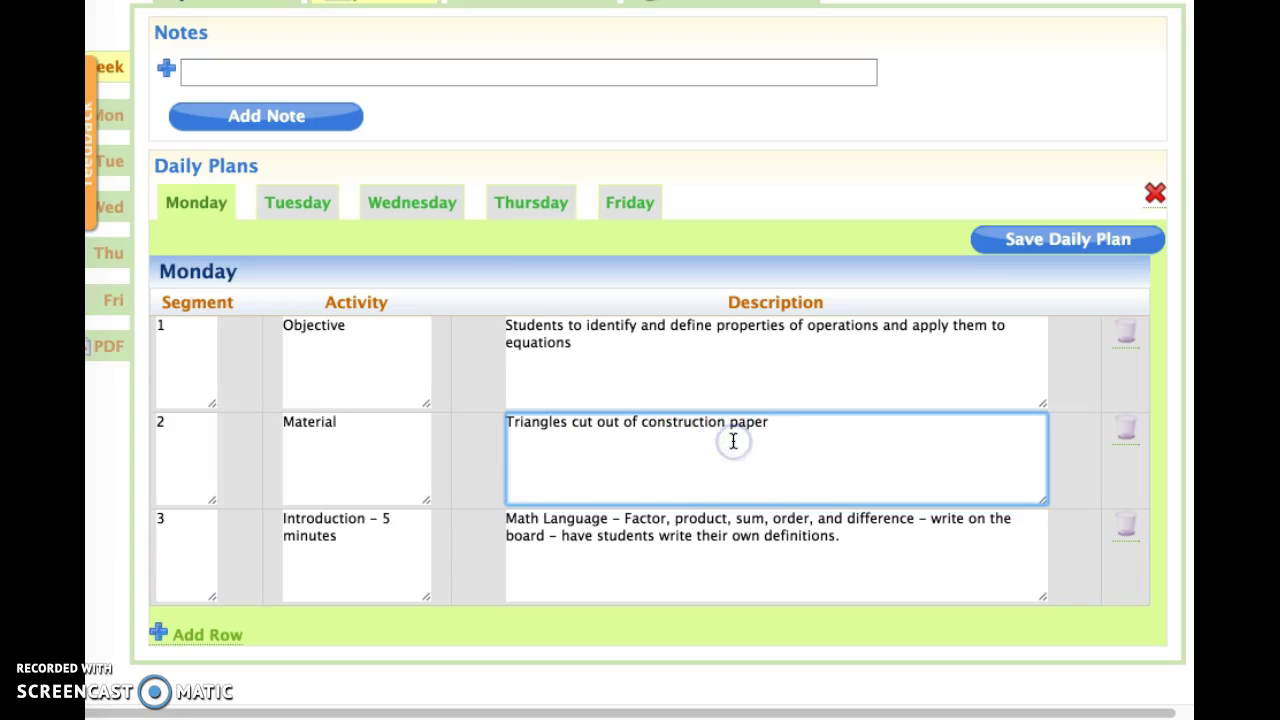
left_click(190, 636)
scroll(254, 614, "down", 2)
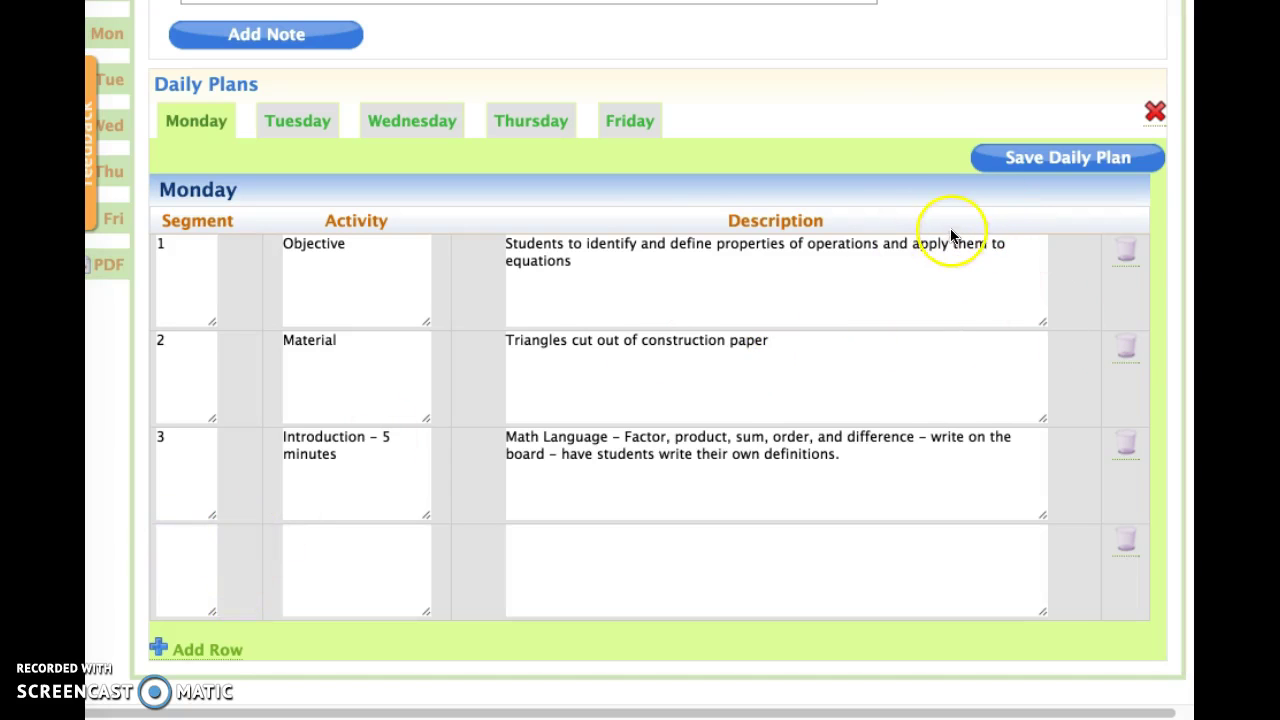
scroll(857, 312, "up", 2)
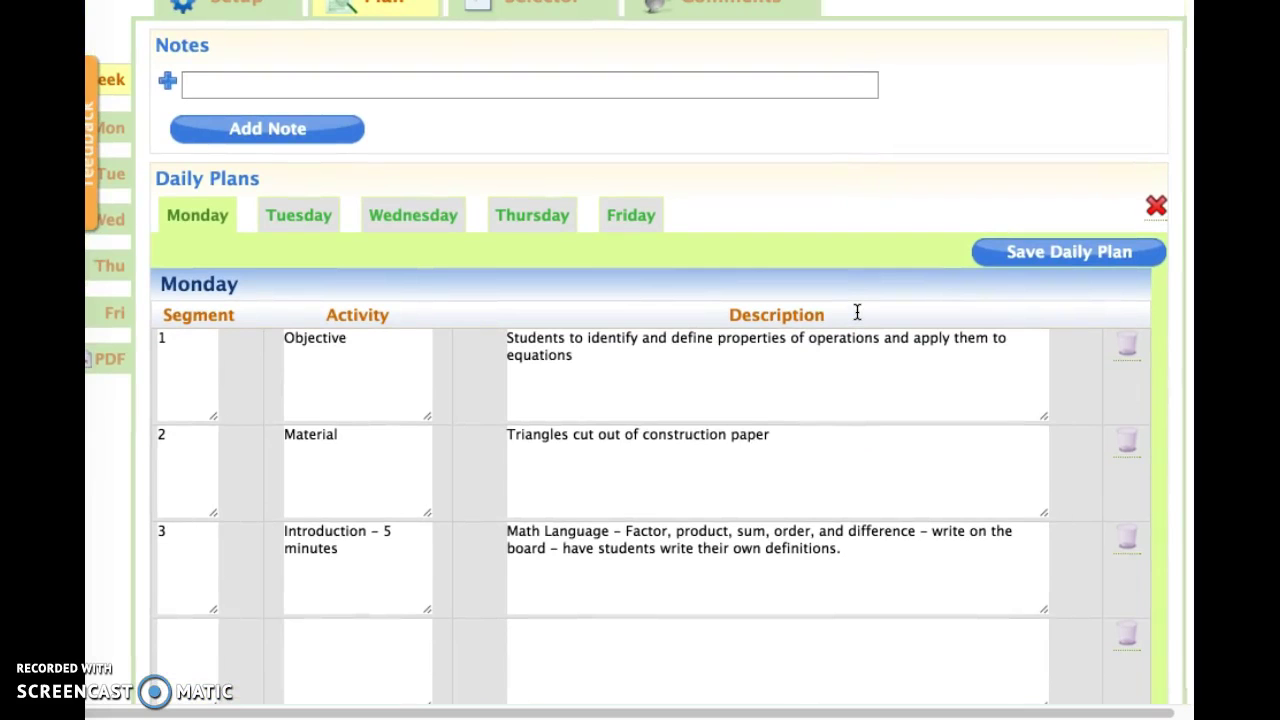
left_click(1040, 251)
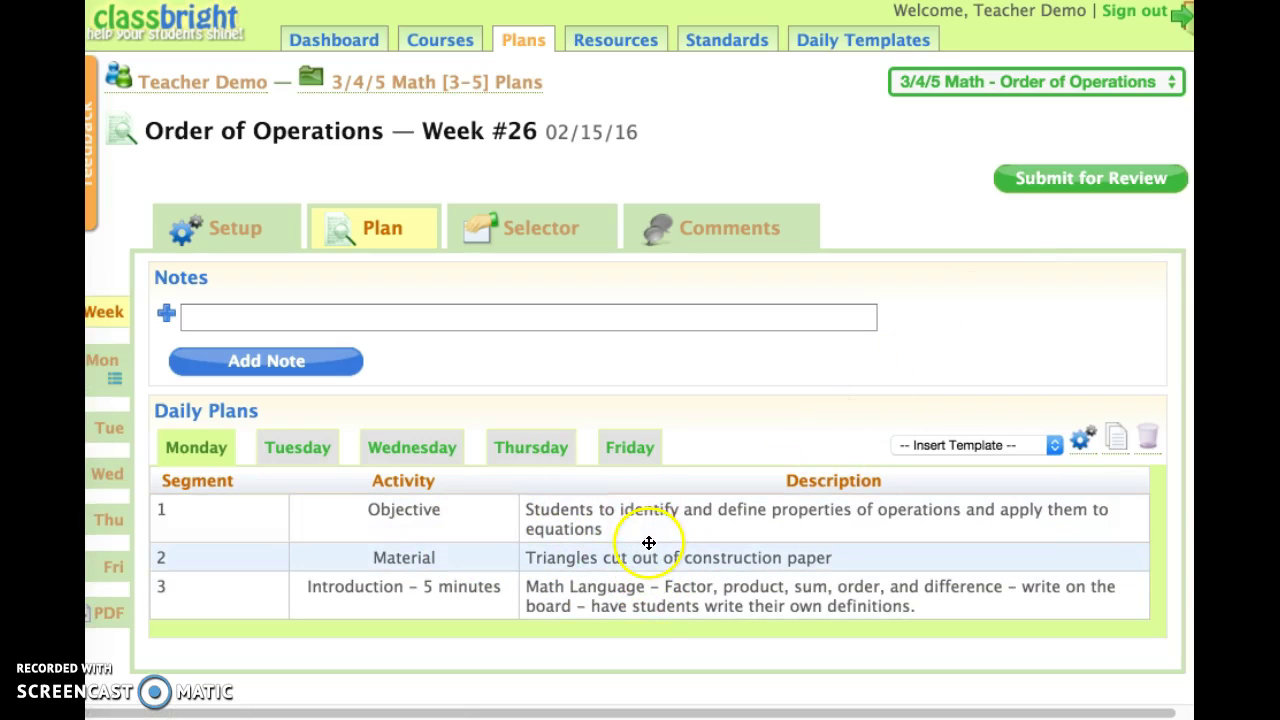
Open Tuesday's daily plan for editing, cancel the edit and return to Monday's plan.
left_click(287, 450)
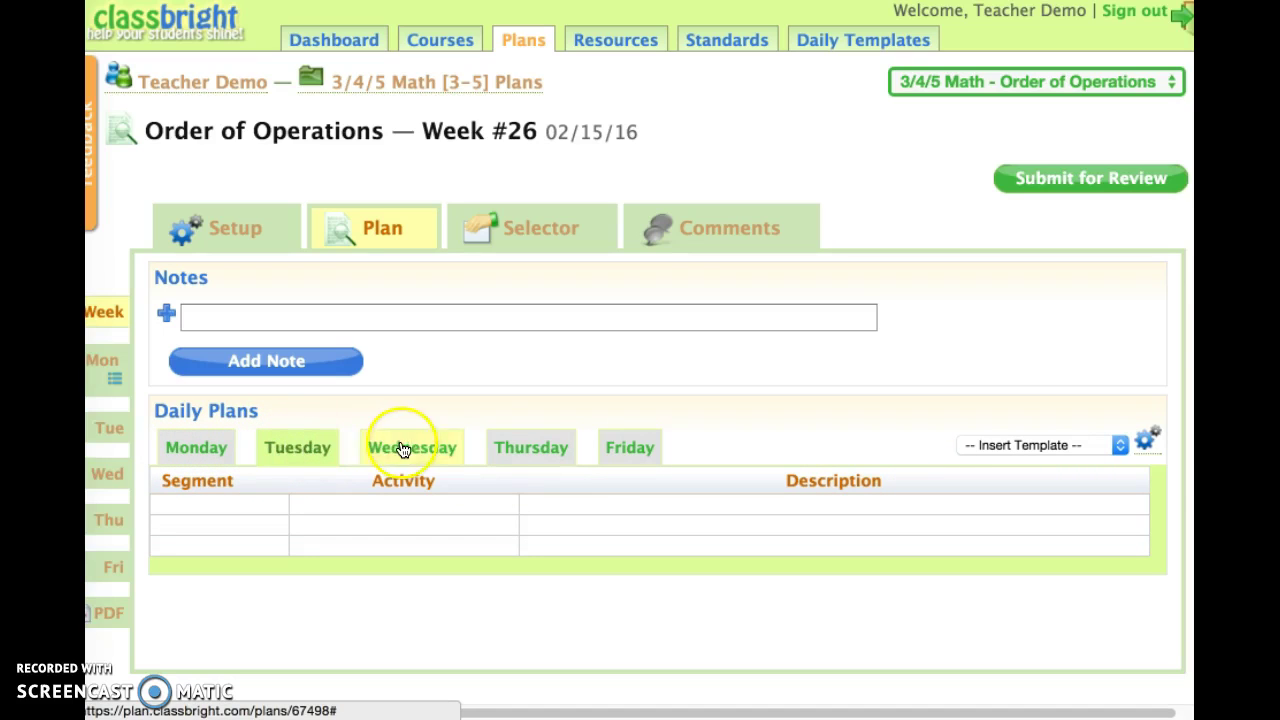
left_click(1147, 441)
left_click(1155, 440)
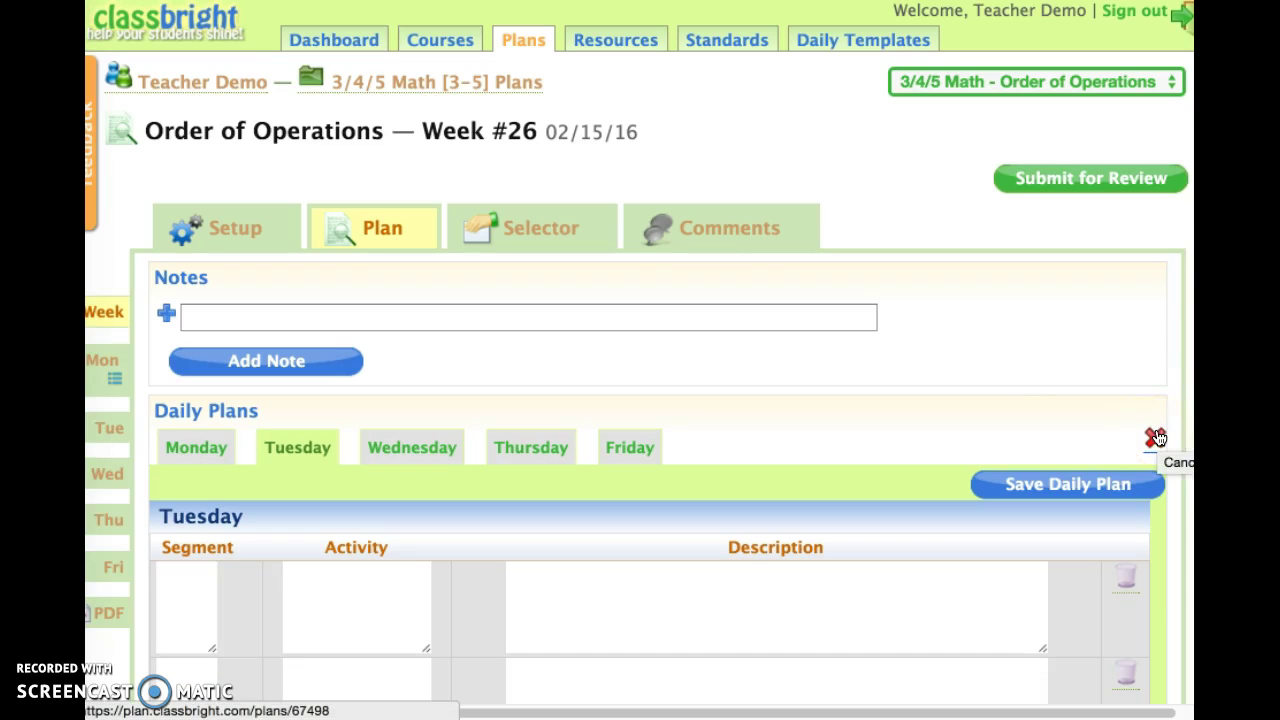
left_click(1155, 438)
left_click(163, 393)
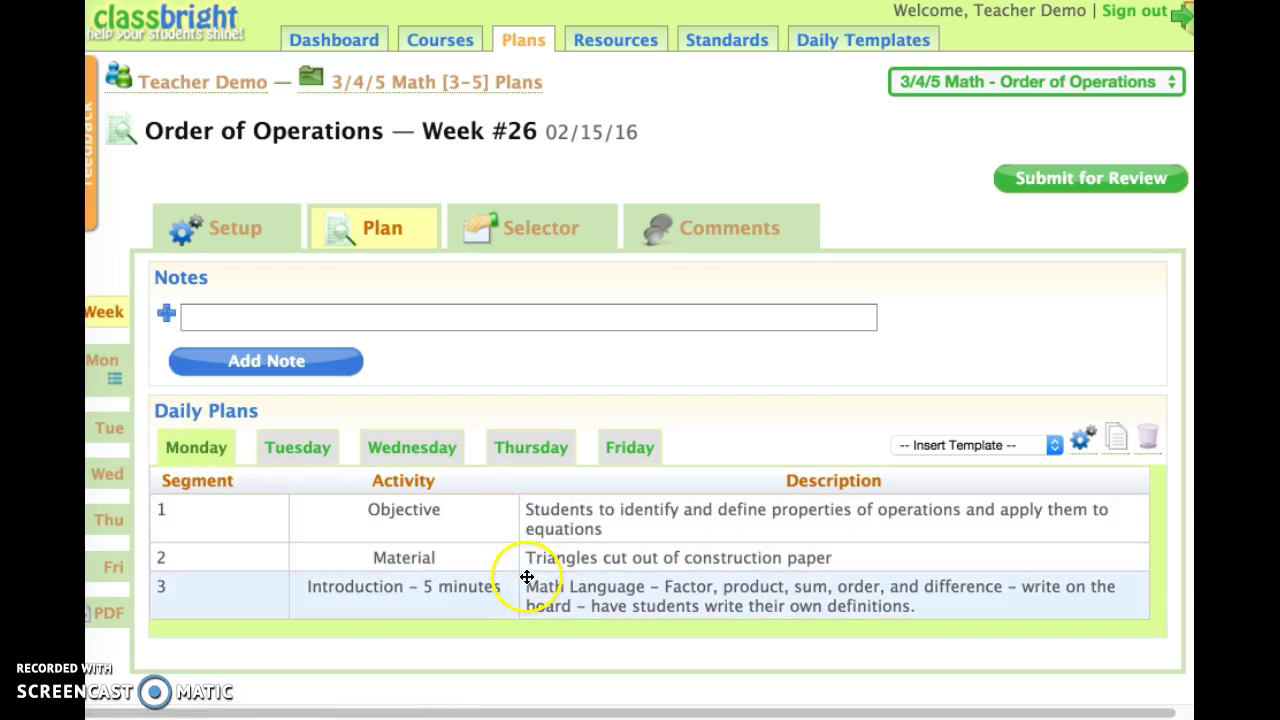
left_click(509, 504)
left_click(455, 447)
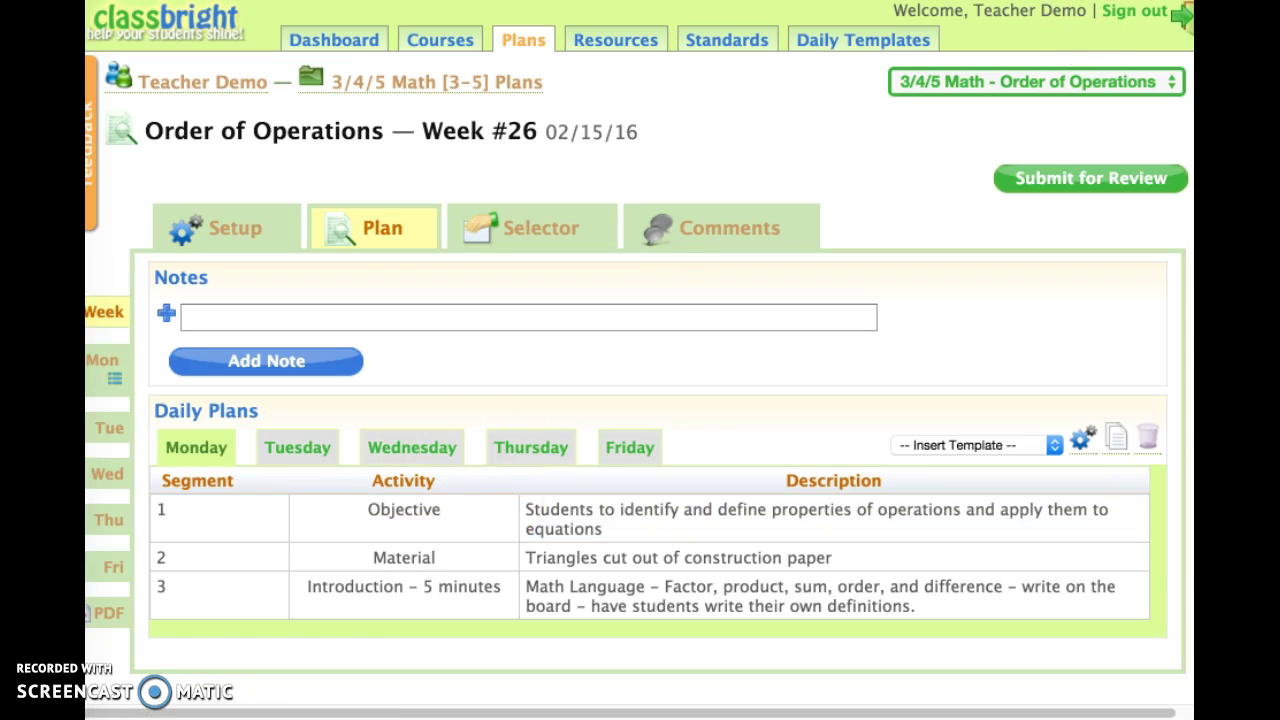